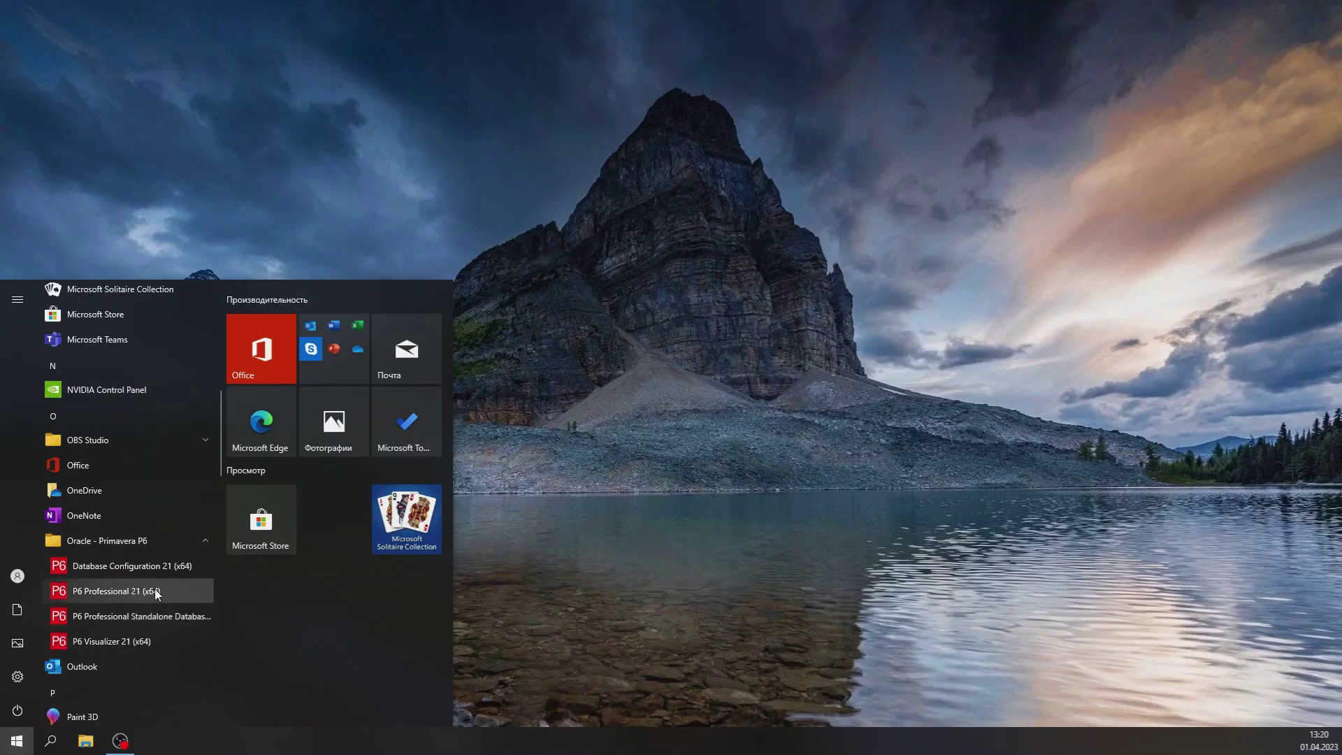
Step: Start P6 Professional 21 and sign in as ADMIN by entering the account password
click(152, 591)
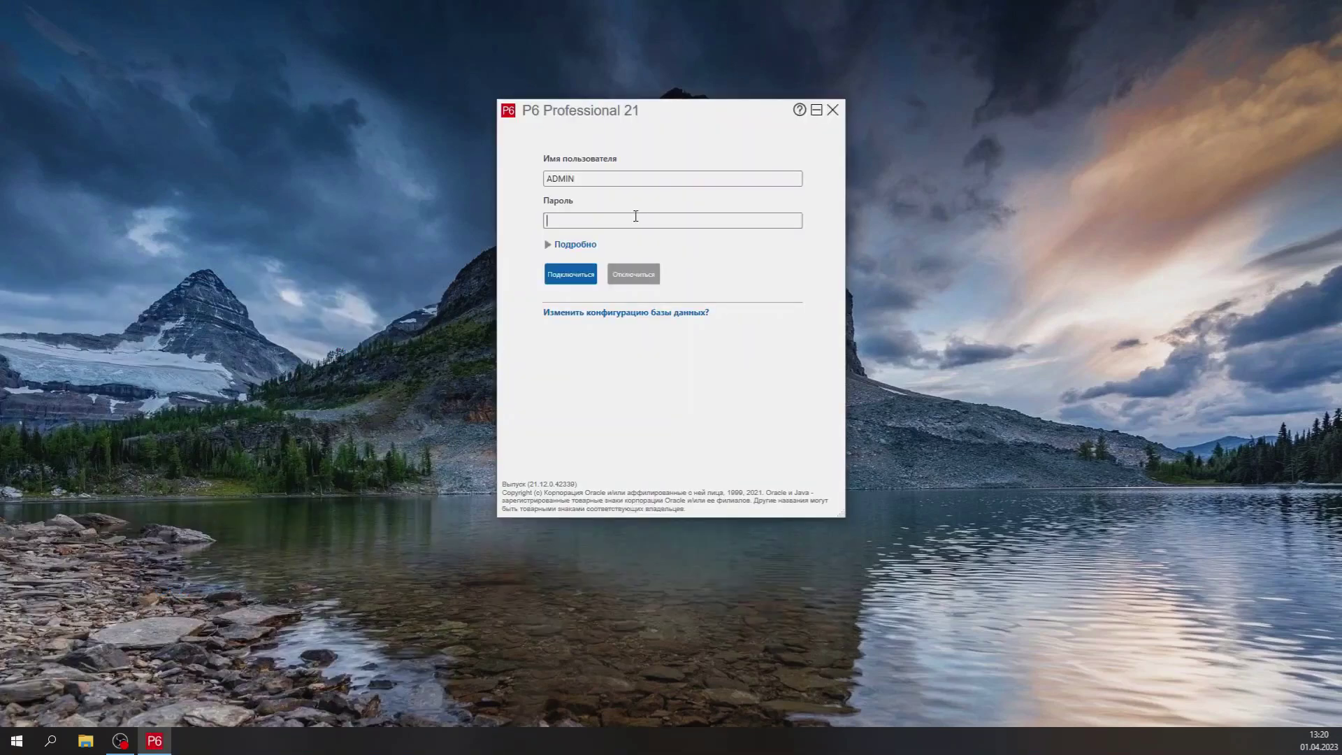
text(1)
key(Return)
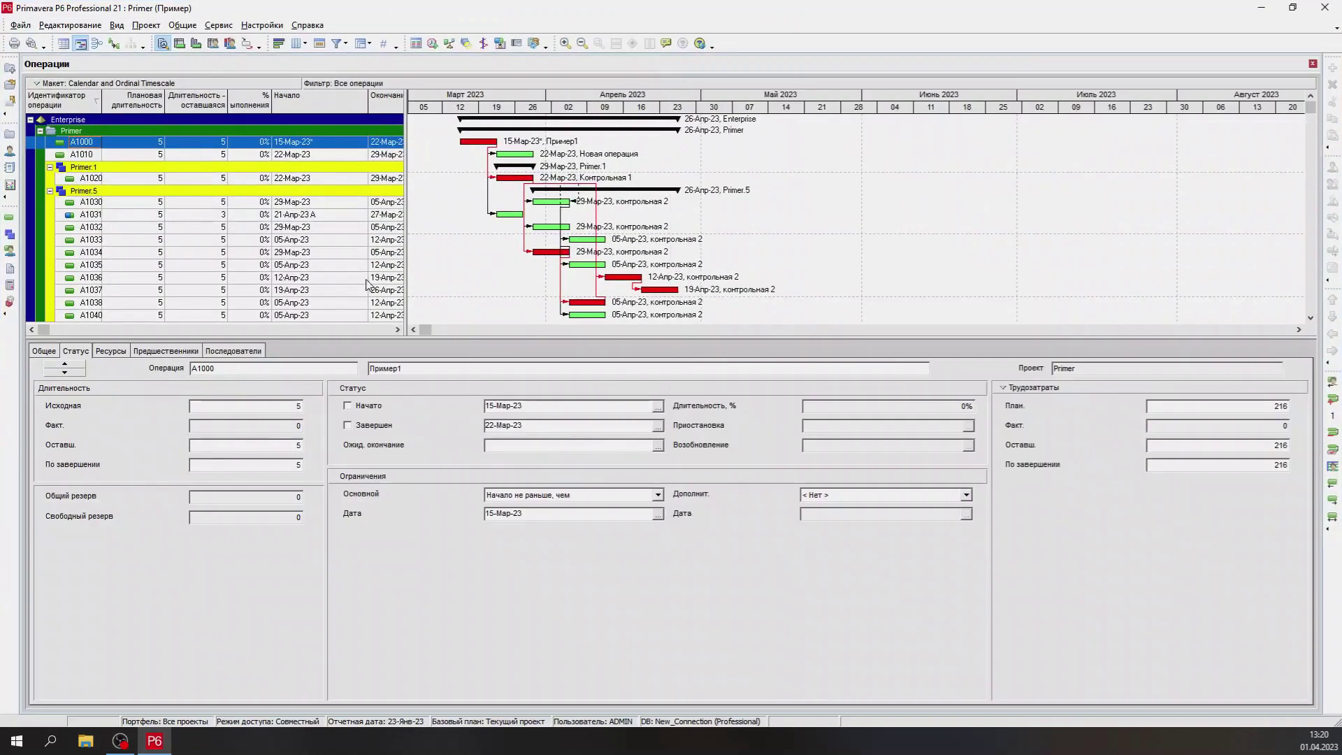
Step: Widen the activity table beside the Gantt chart and shrink the activity details area to enlarge the schedule view
drag(411, 283, 537, 283)
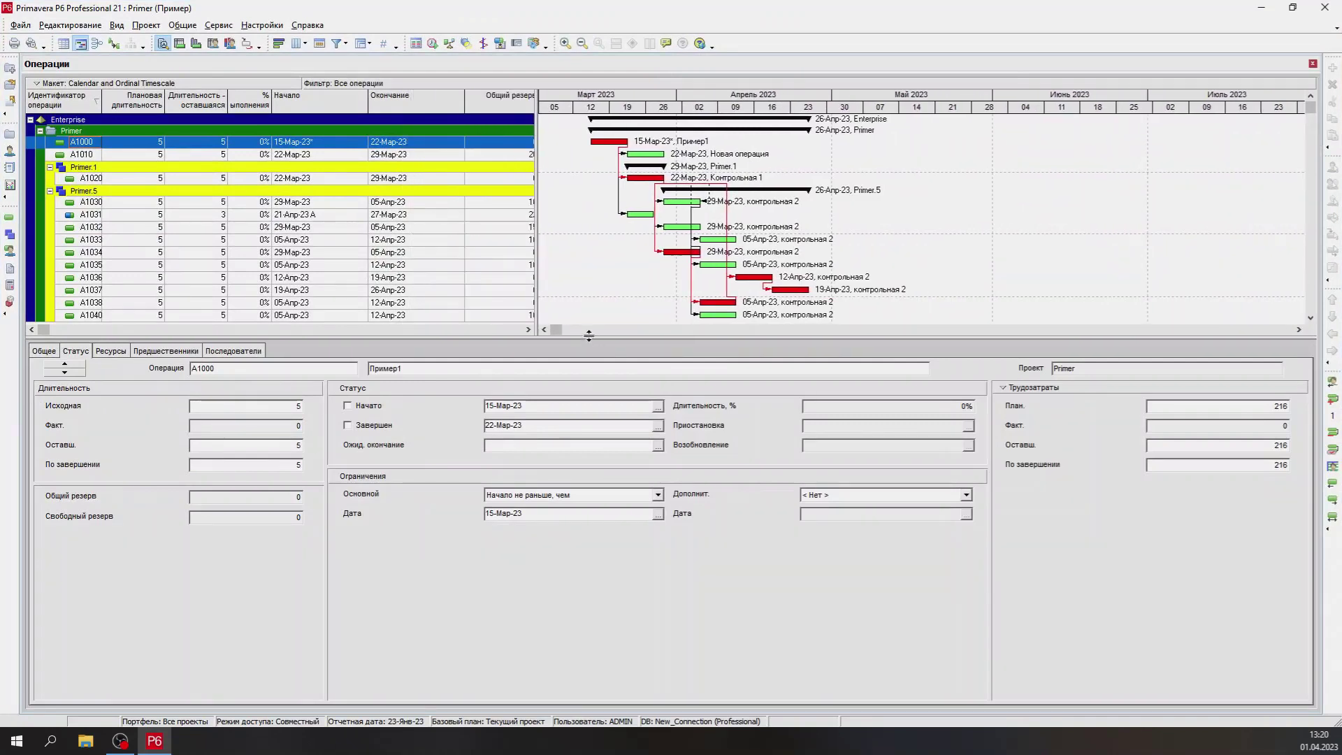
drag(588, 337, 602, 545)
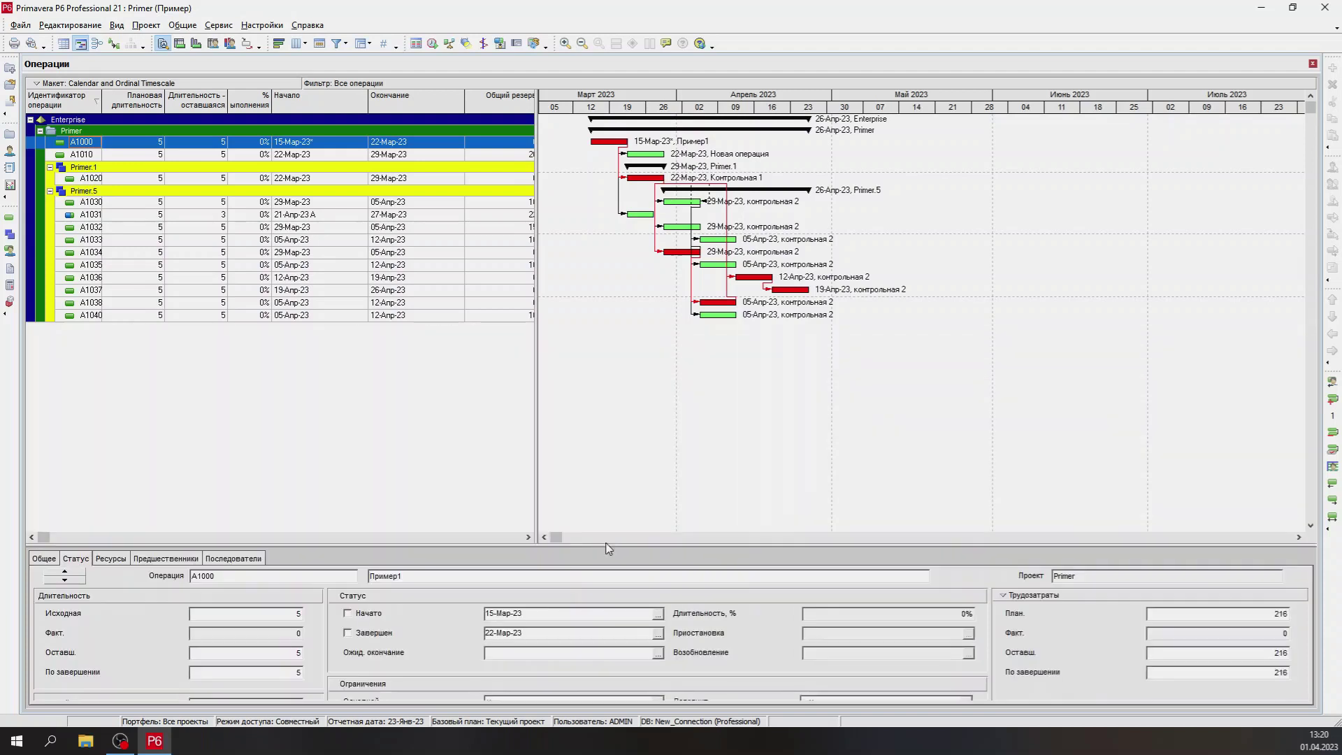
Step: Add a new resource in the Resources view, entering the worker's full name as its name and М as its ID
click(10, 151)
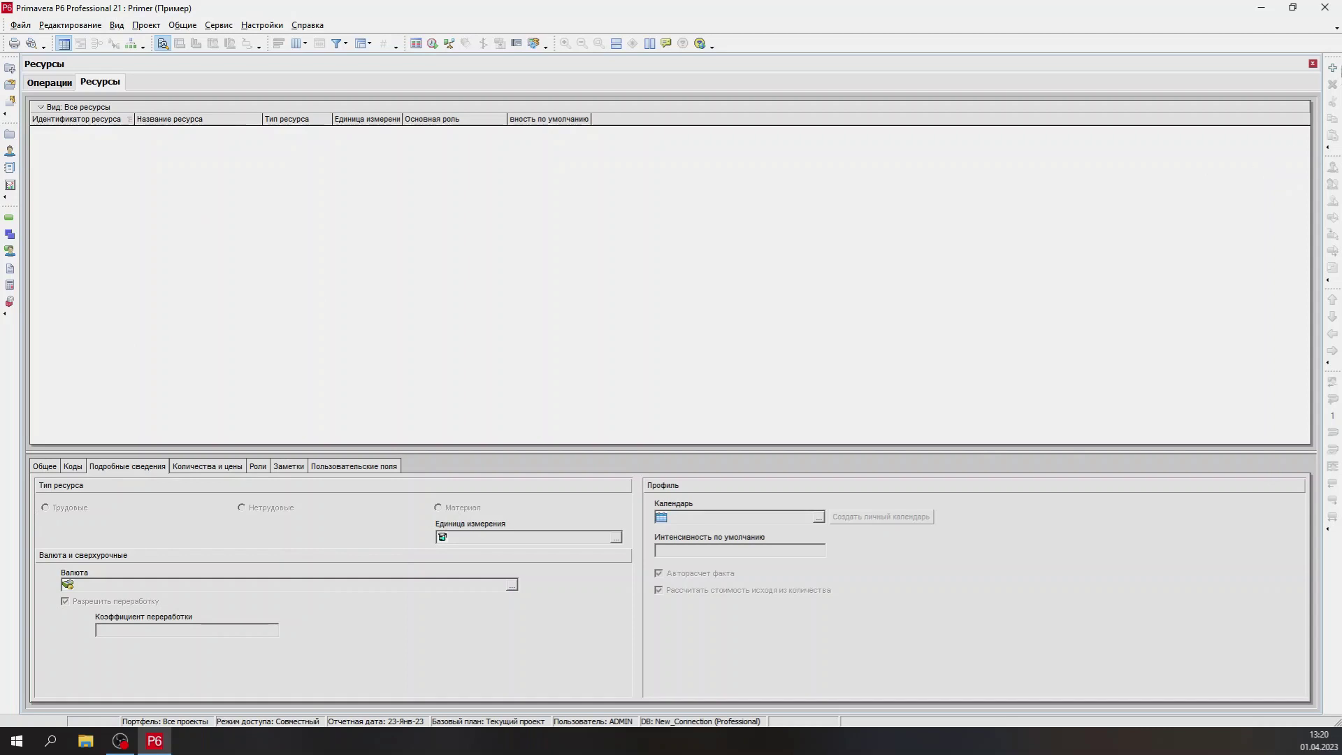
click(1334, 69)
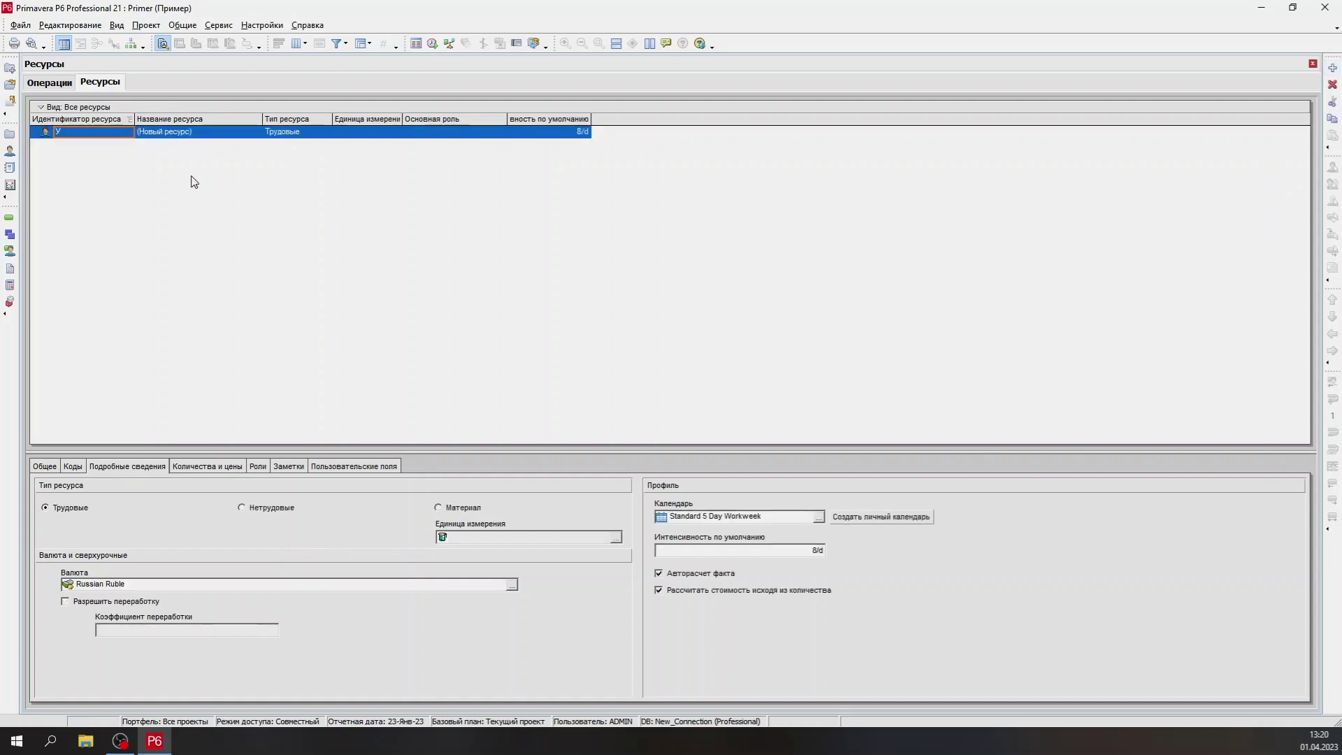
click(180, 137)
click(141, 132)
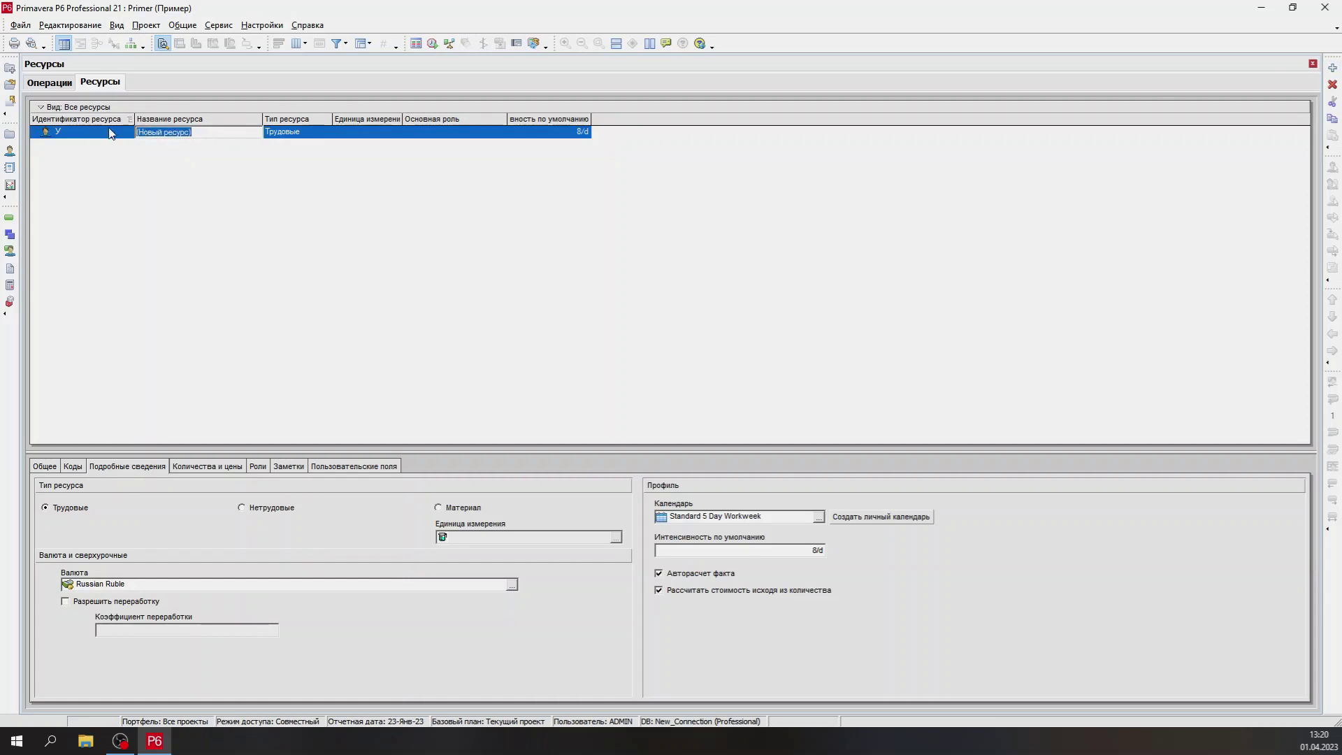
text(Петров Петр)
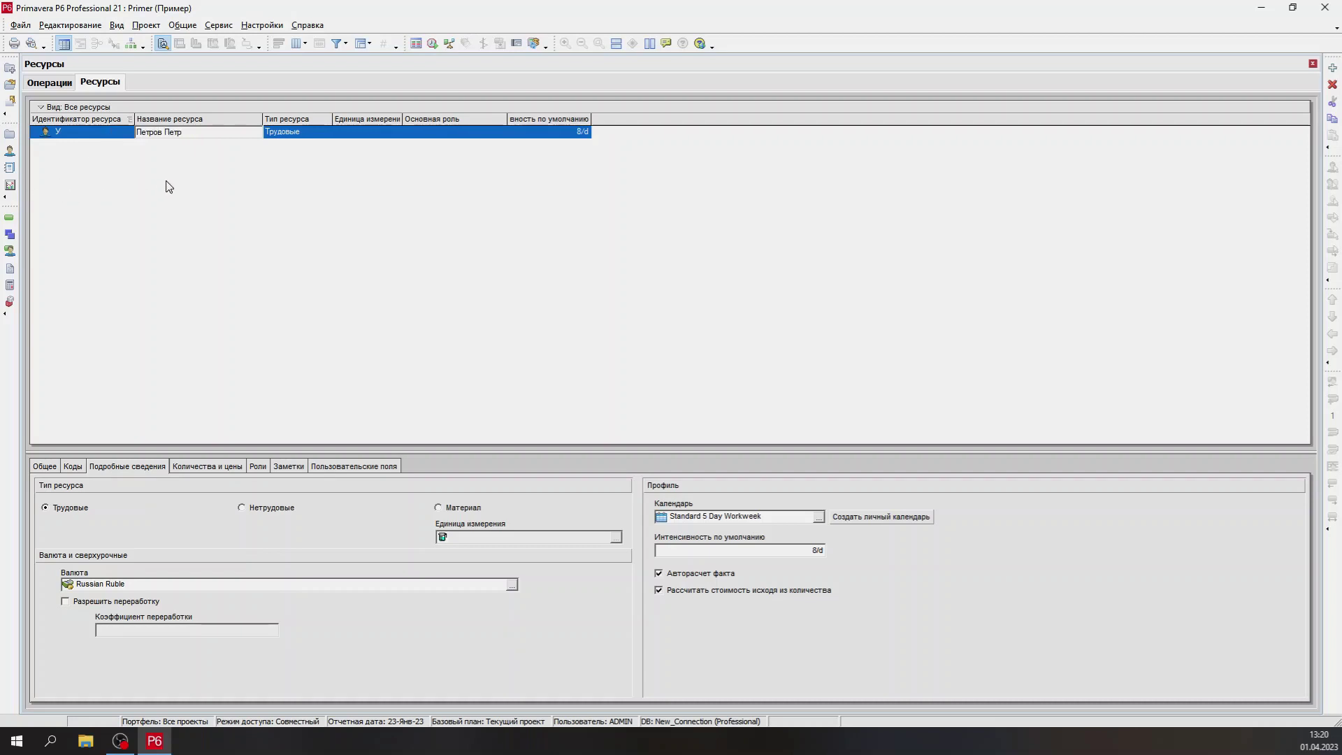
click(81, 131)
click(79, 130)
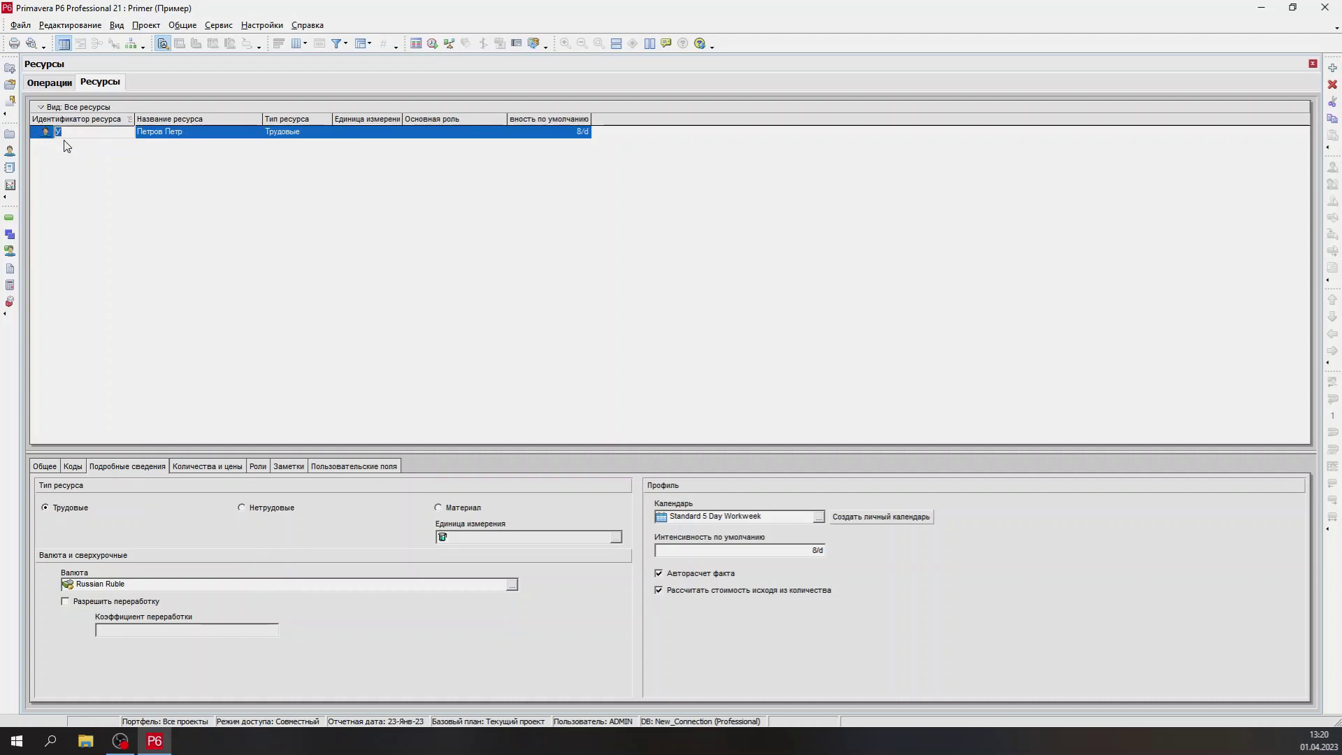
text(М)
key(Return)
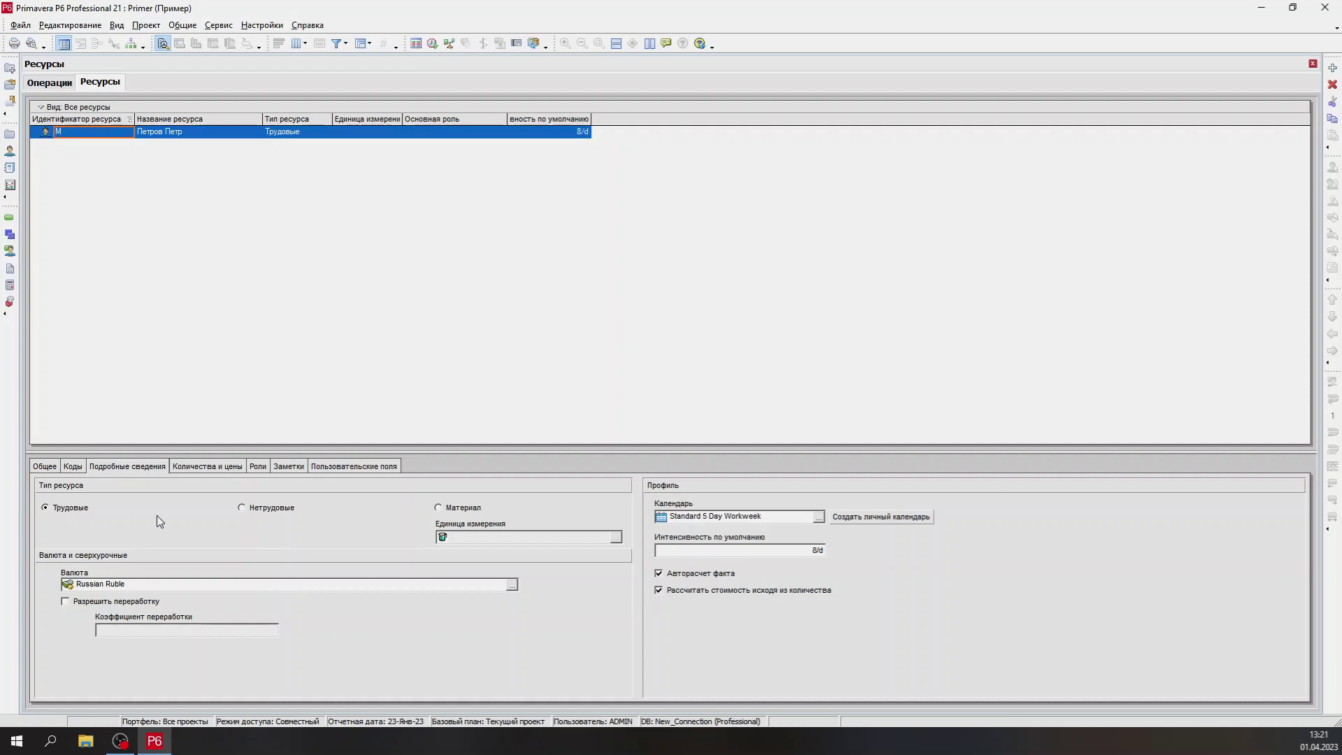
Step: Try the Нетрудовые and Материал types on resource М and return it to Трудовые
click(248, 508)
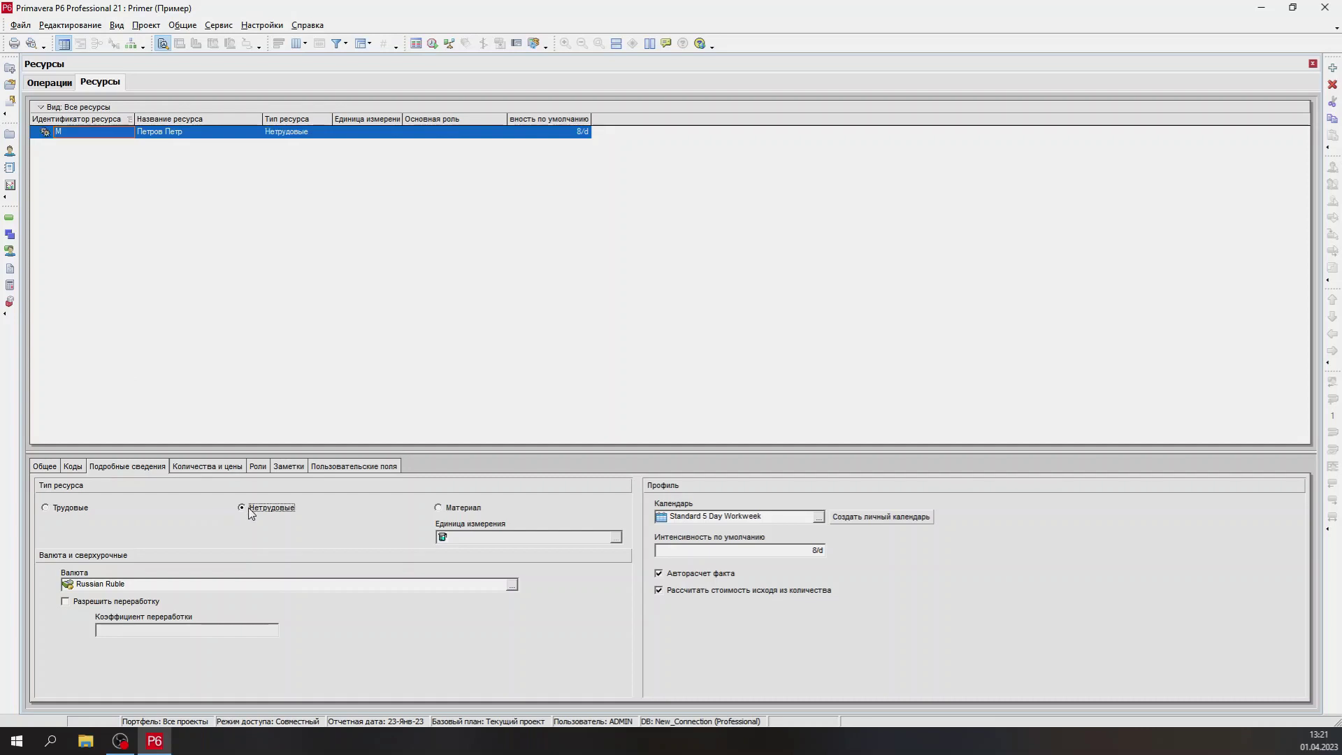
click(439, 508)
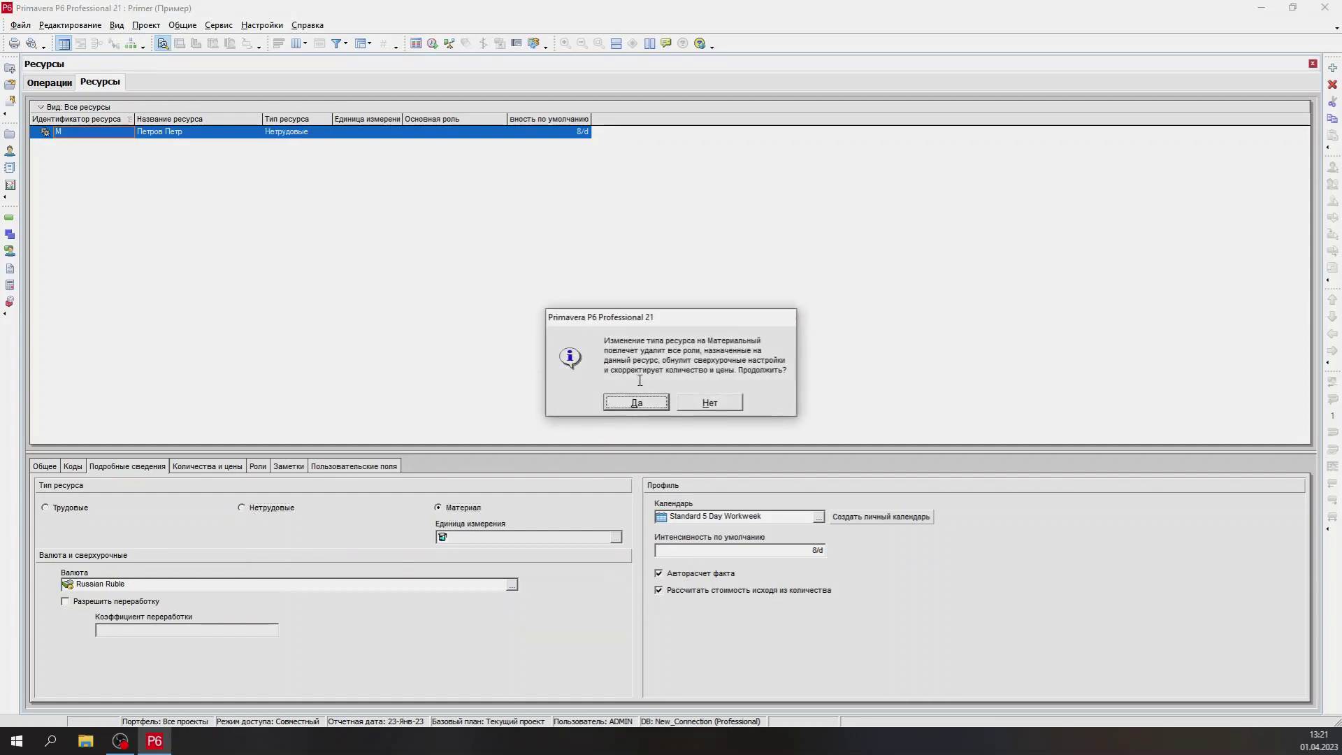
click(637, 402)
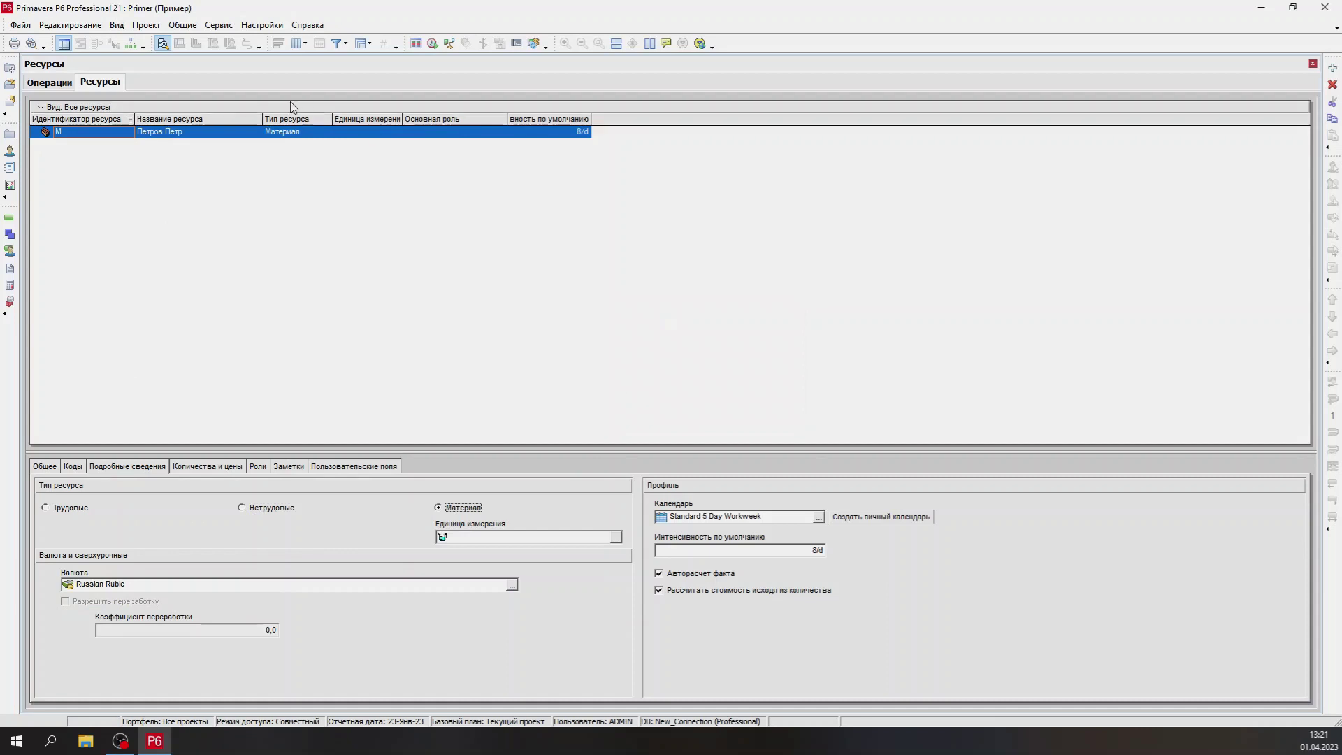
click(265, 511)
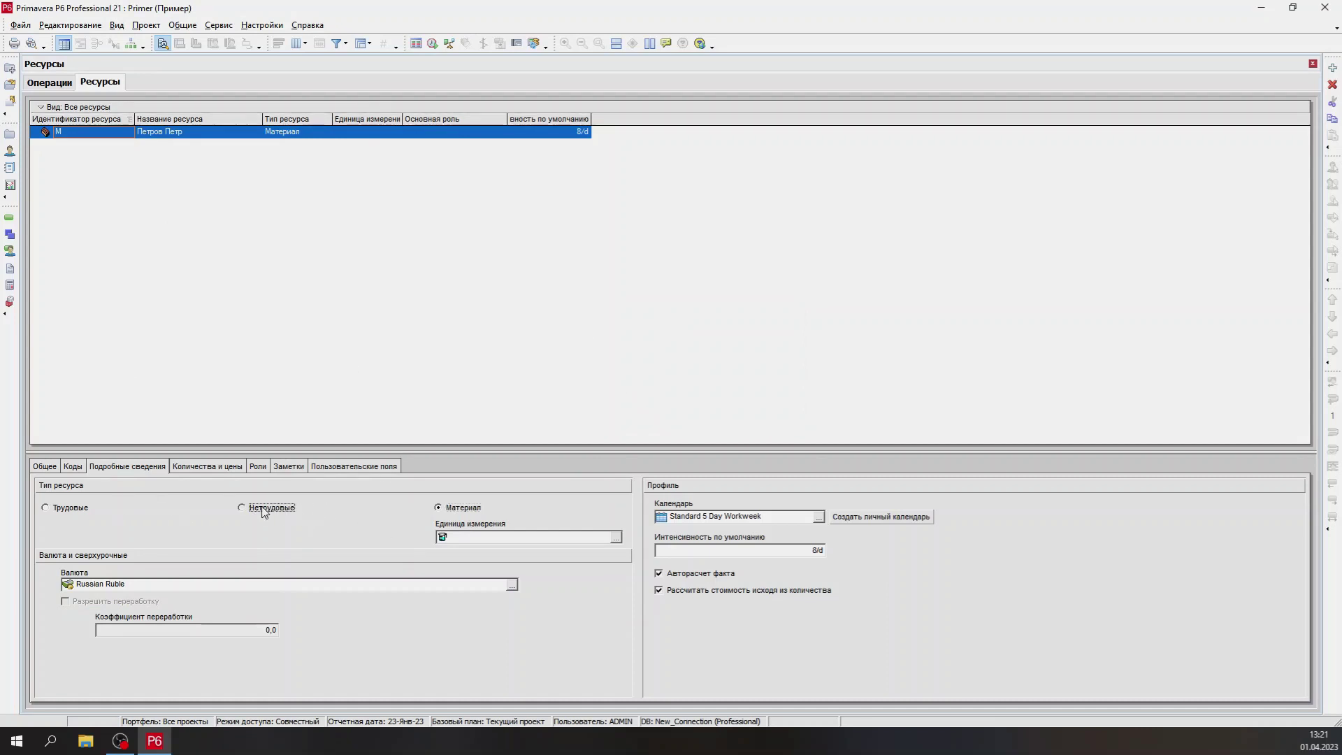
click(49, 509)
Step: Add a second top-level resource of type Нетрудовые with ID Т and the name Трактор
click(1333, 68)
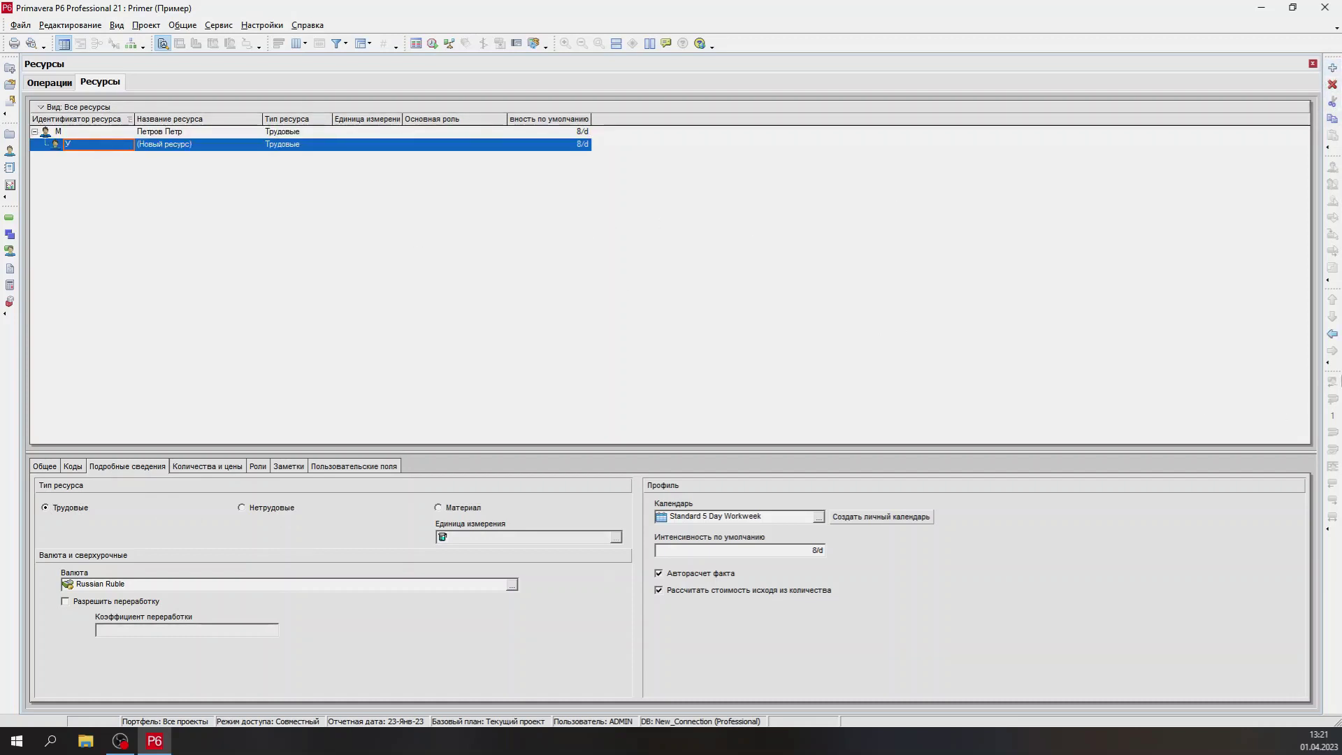
click(1334, 339)
click(82, 146)
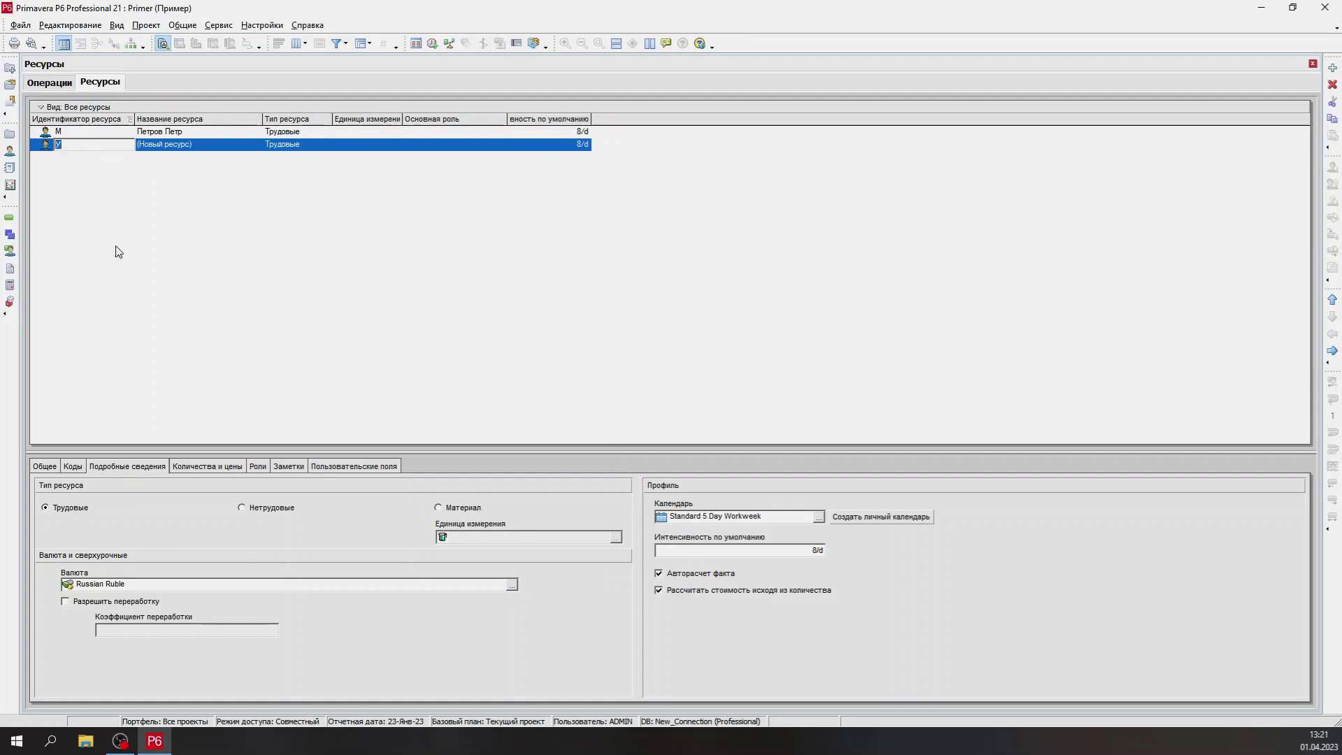
click(267, 509)
click(76, 145)
key(Tab)
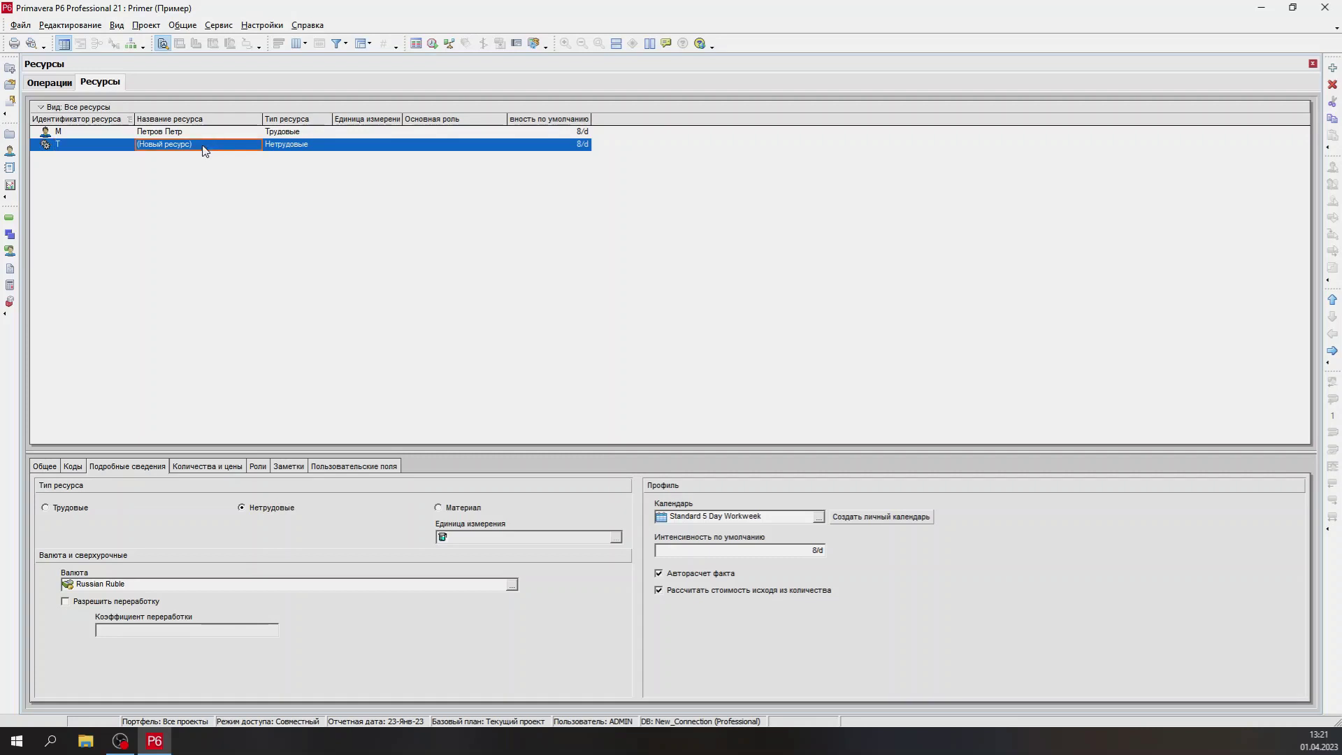
text(Трактор)
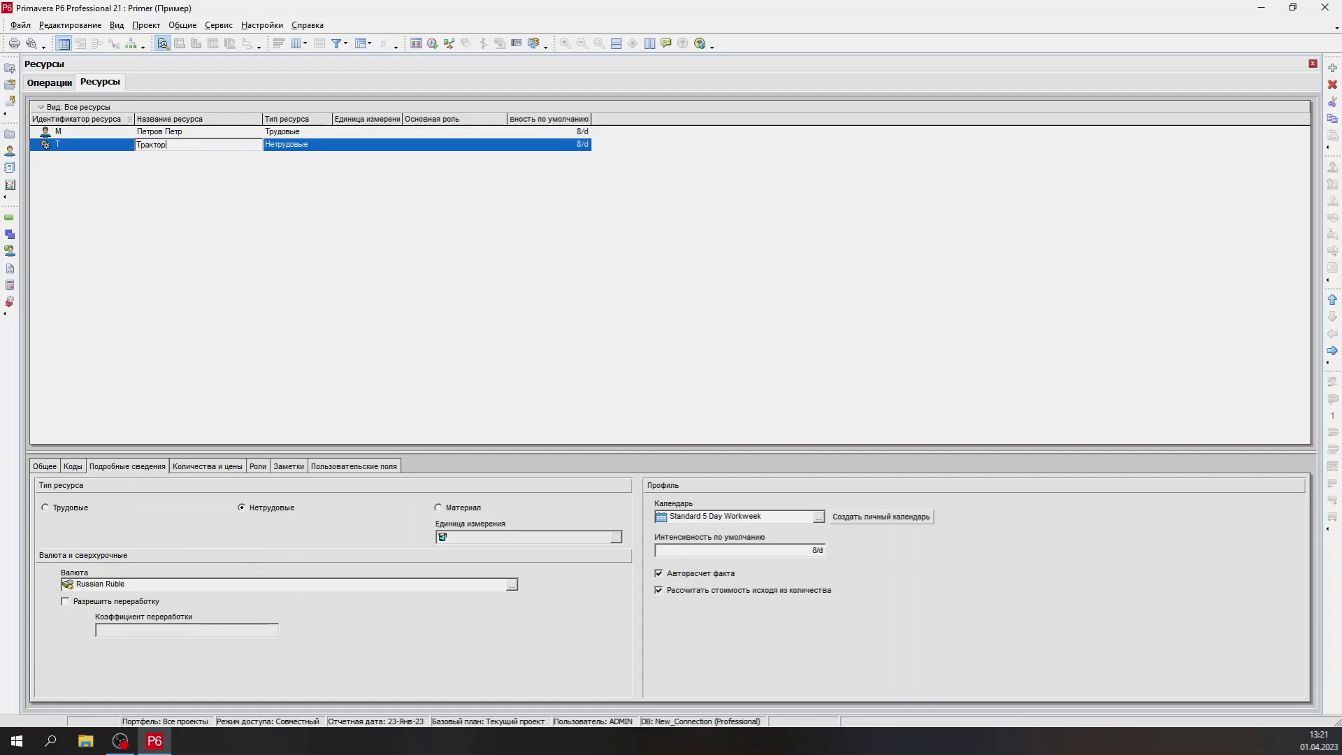
key(Return)
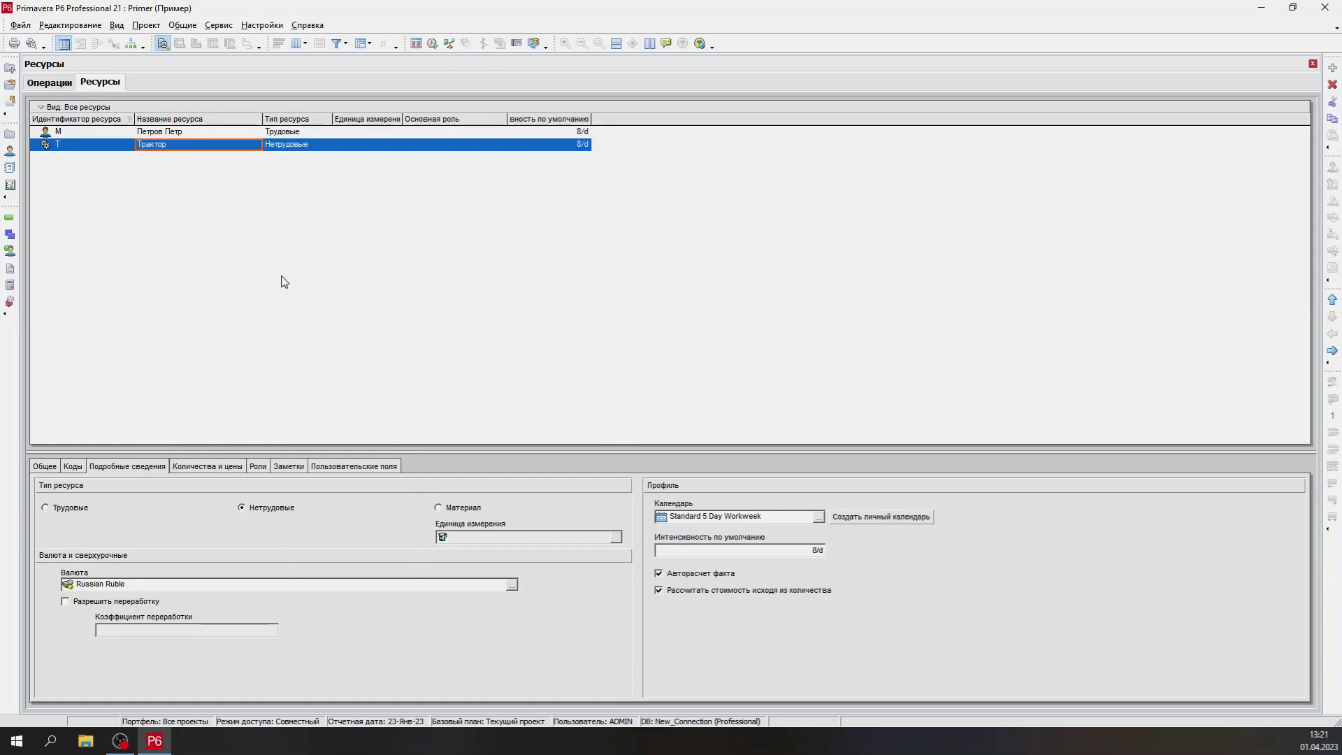
Step: Add a third top-level resource of type Материал with the name Кирпич and ID К
click(1333, 69)
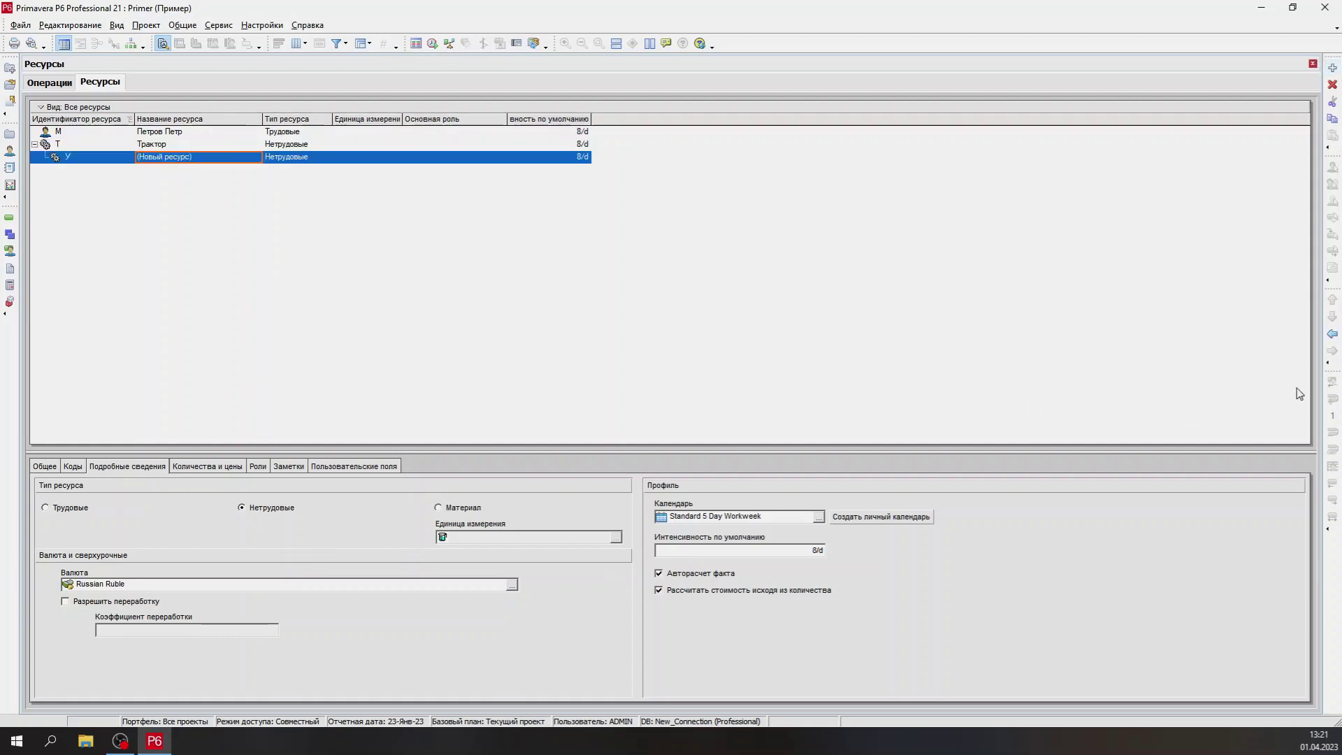
click(1336, 336)
click(438, 507)
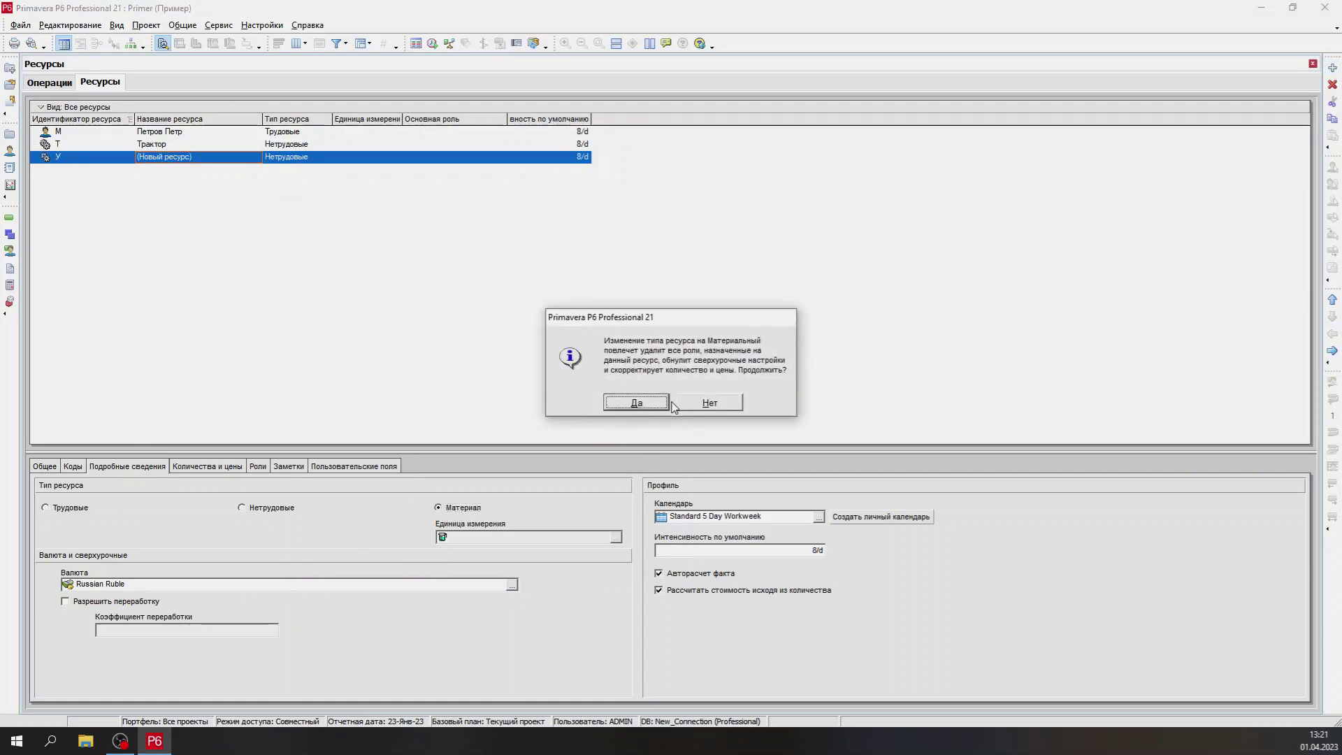
click(651, 401)
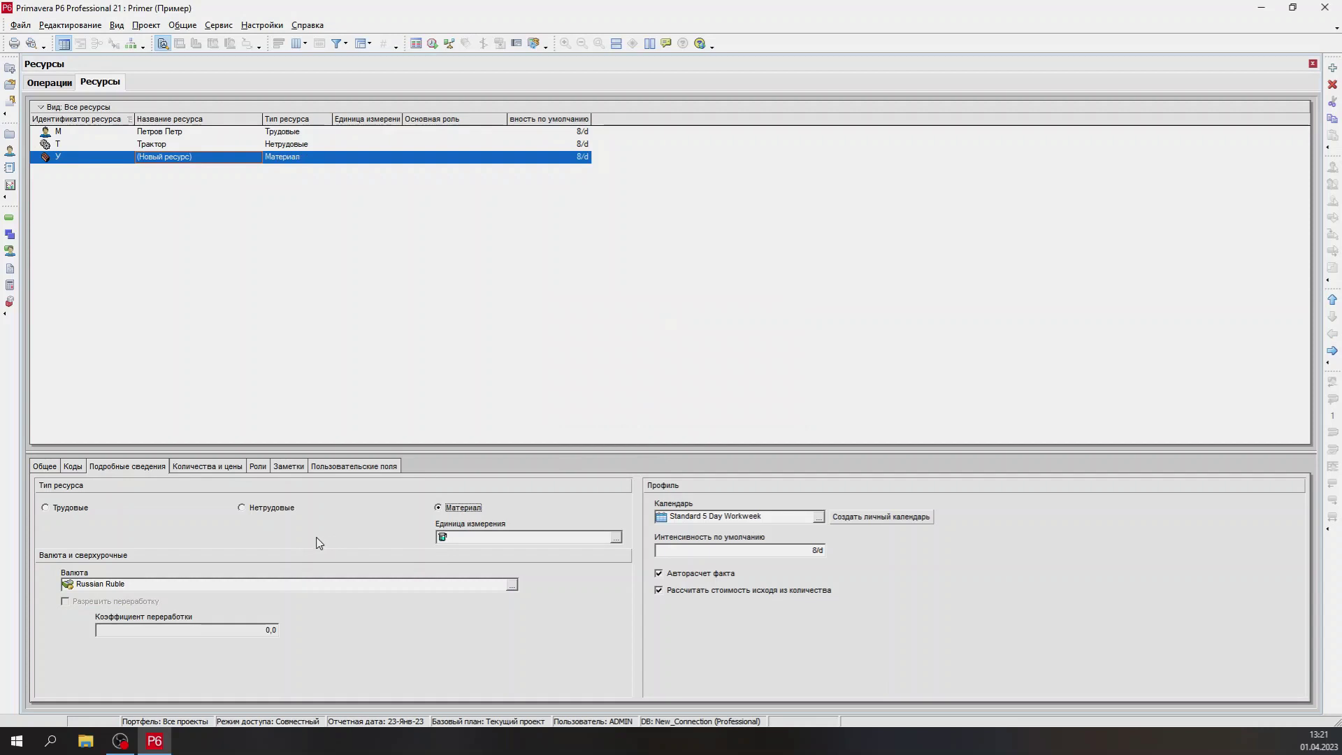
click(216, 156)
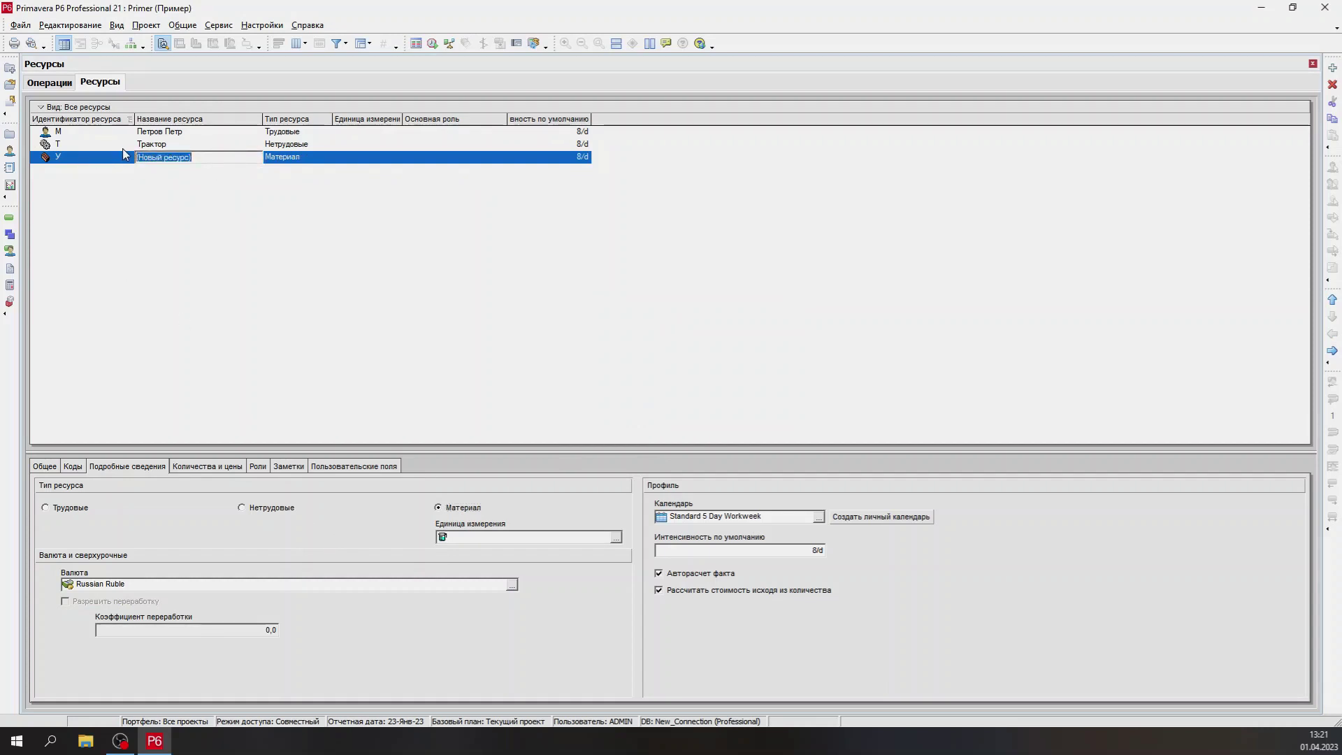
text(Кирпич)
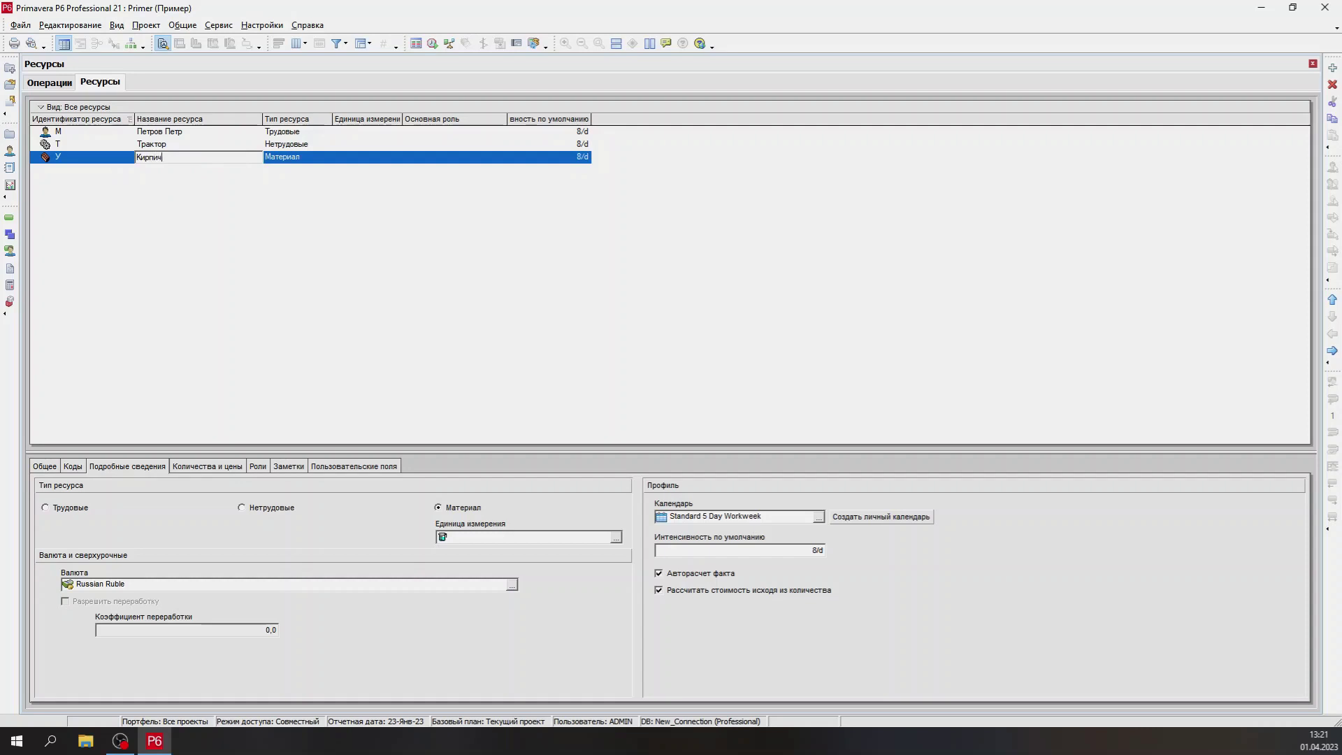
click(73, 160)
text(К)
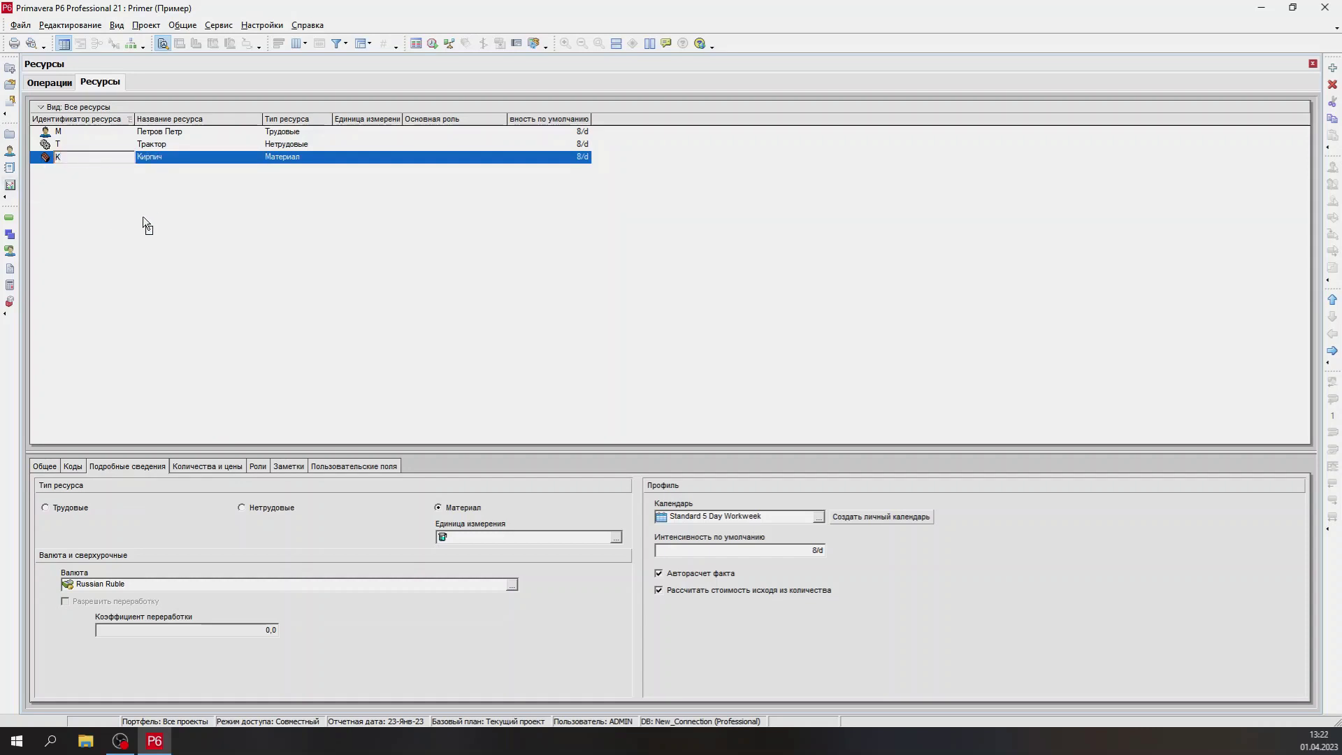
key(Return)
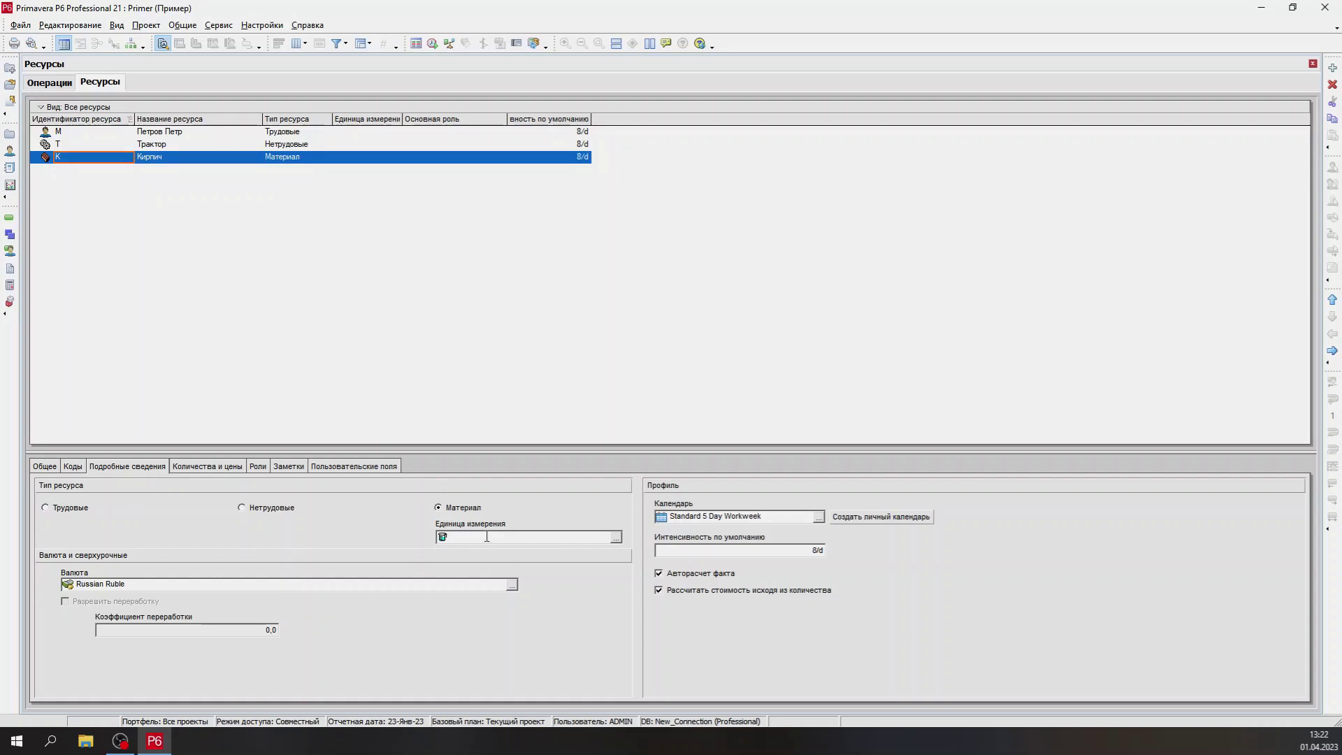
Step: Check the list of units of measure available for the Кирпич resource without choosing one
click(548, 541)
click(616, 538)
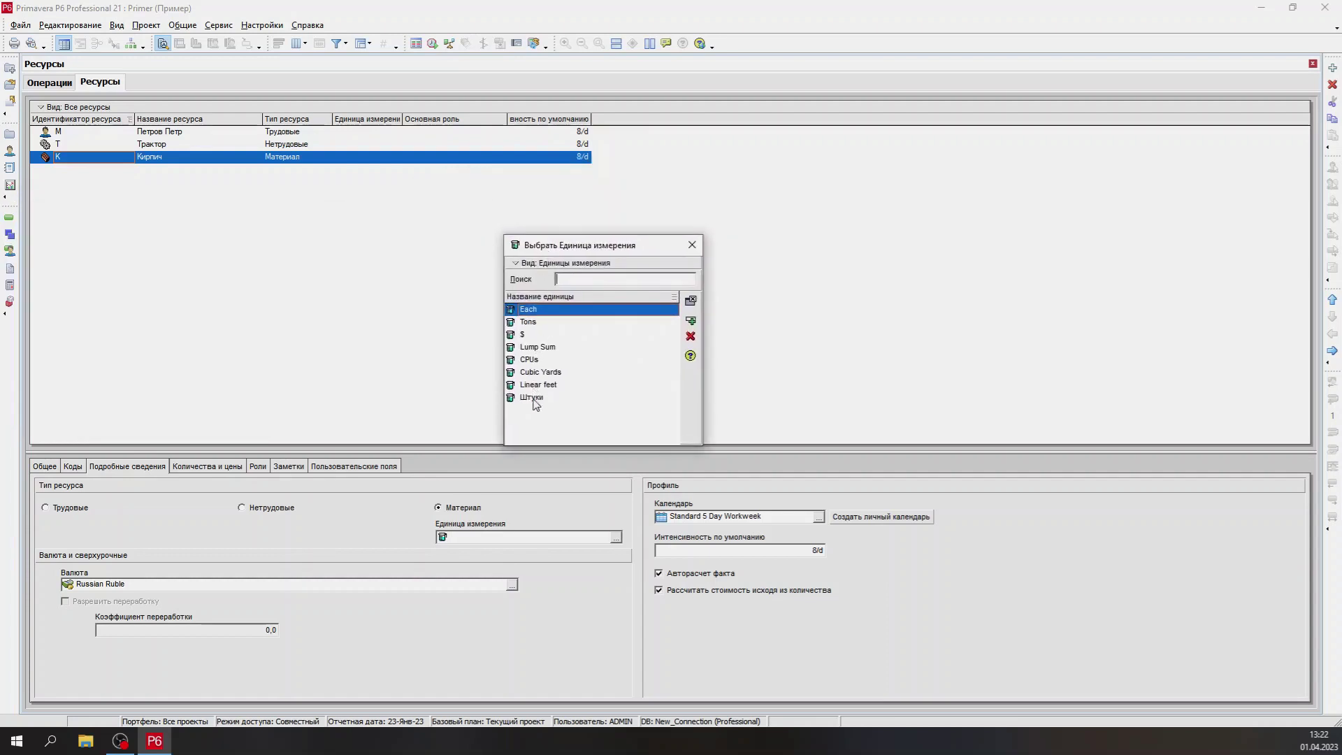
click(692, 244)
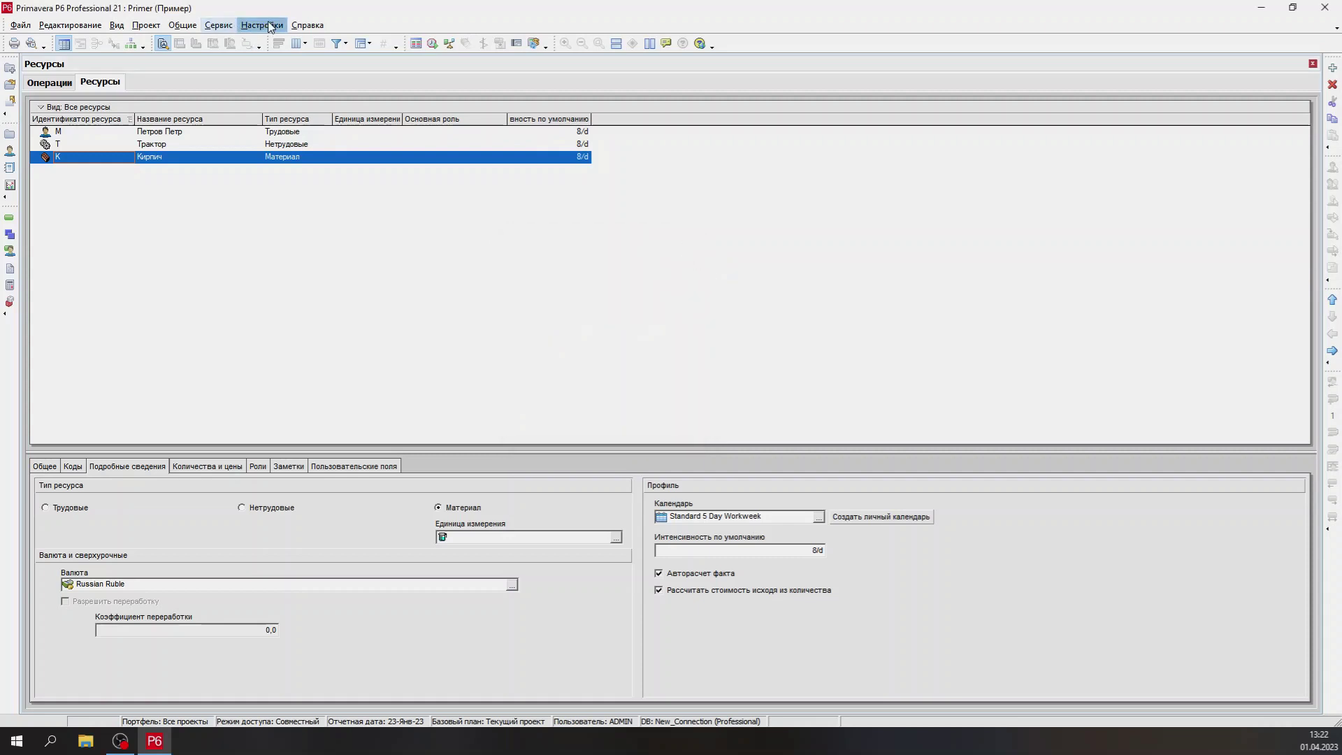
Step: Add a unit of measure named Литры with the abbreviation л to the administrator categories
click(270, 26)
click(307, 57)
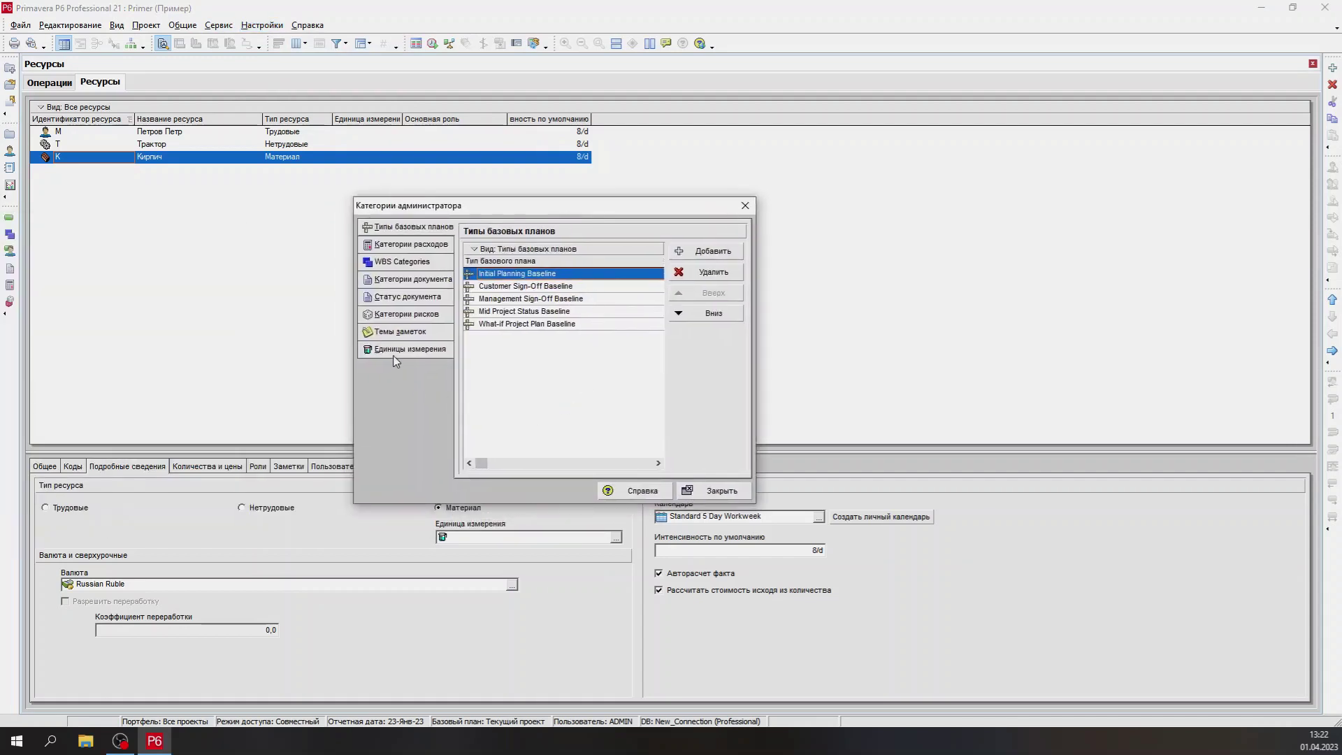
click(397, 349)
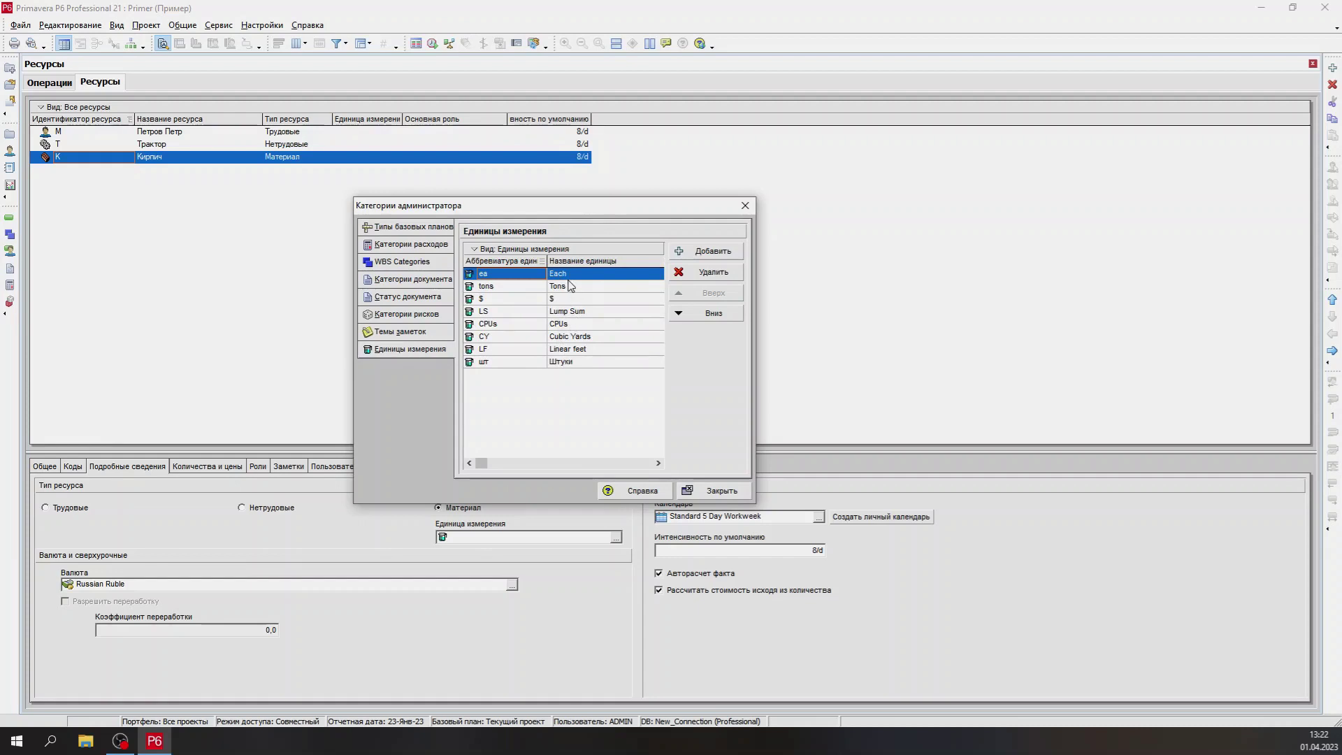
click(712, 252)
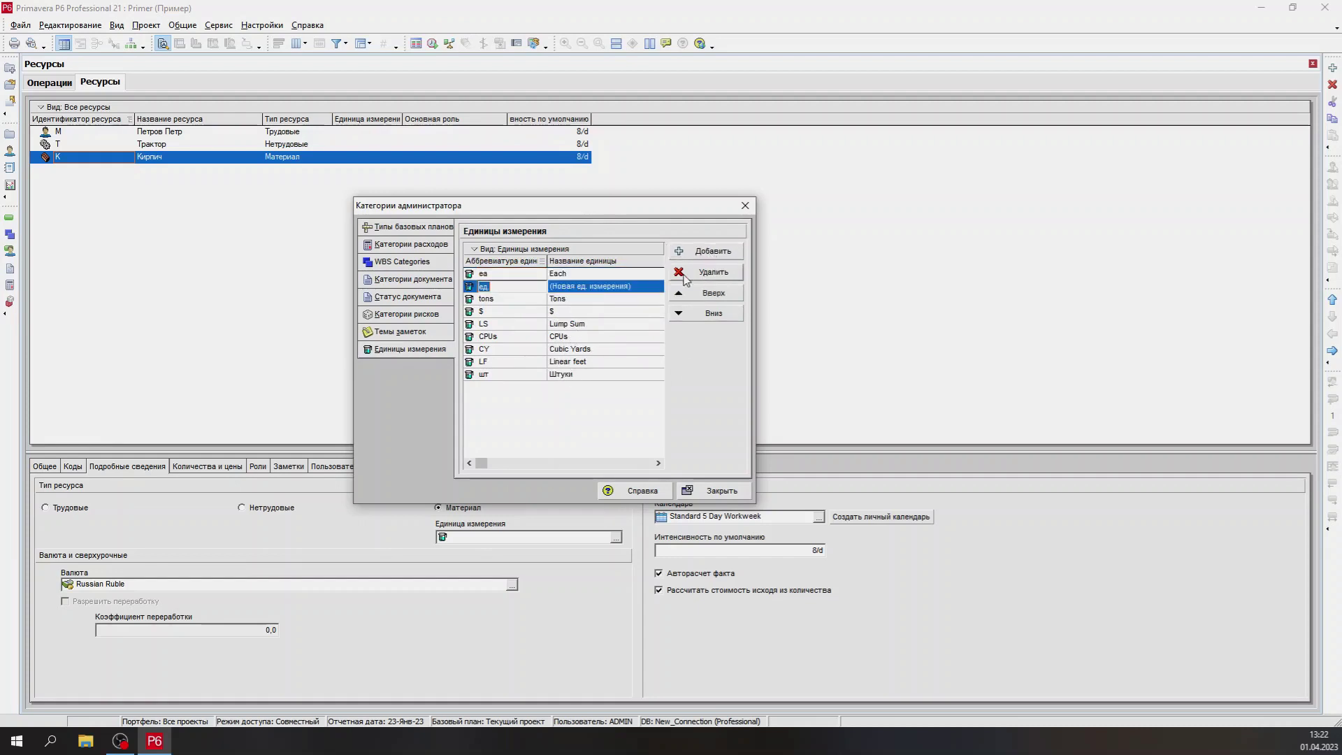
click(513, 284)
text(л)
click(639, 291)
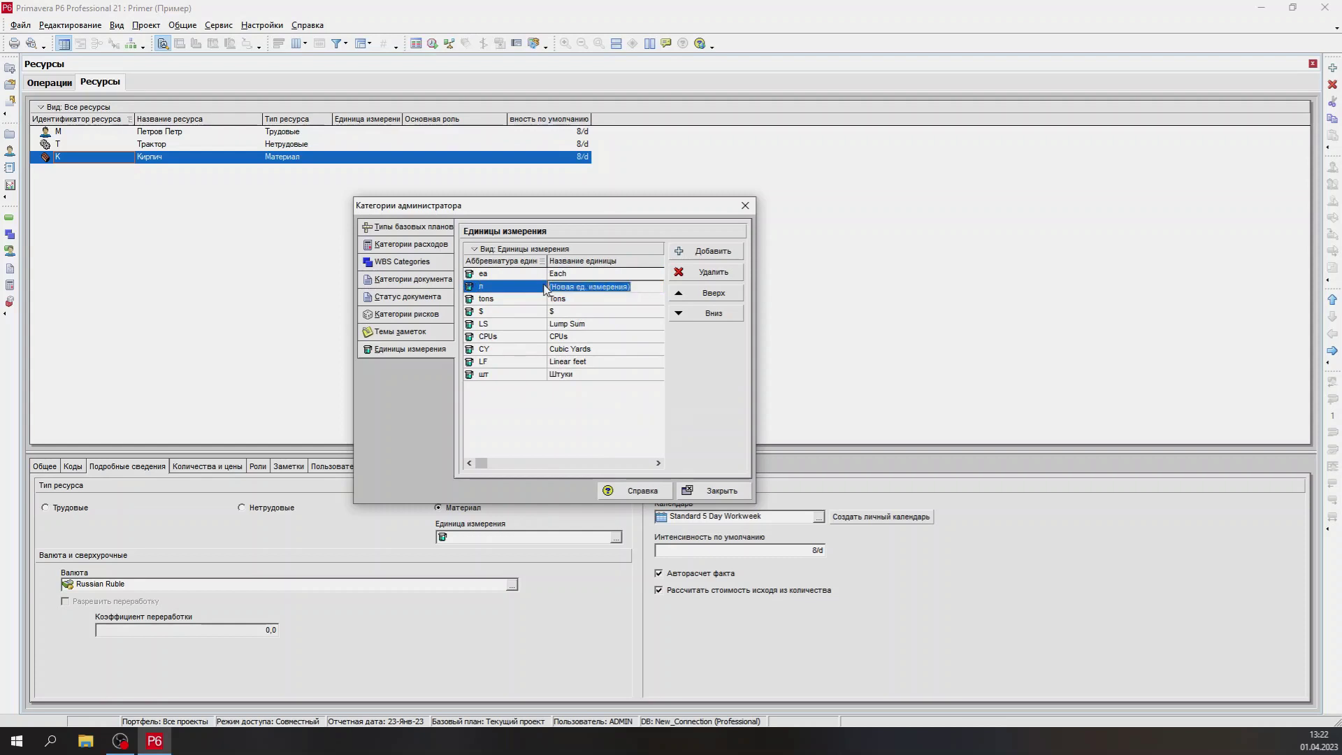
text(Литры)
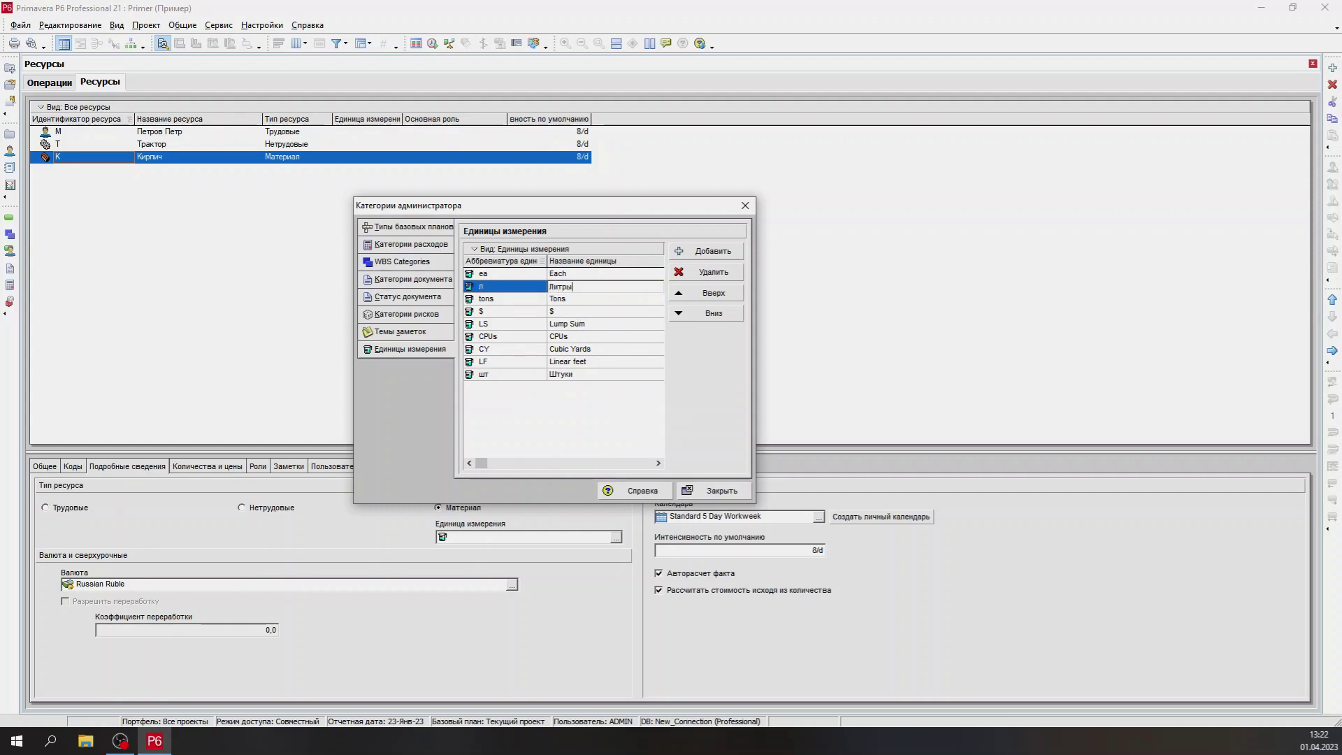
click(632, 433)
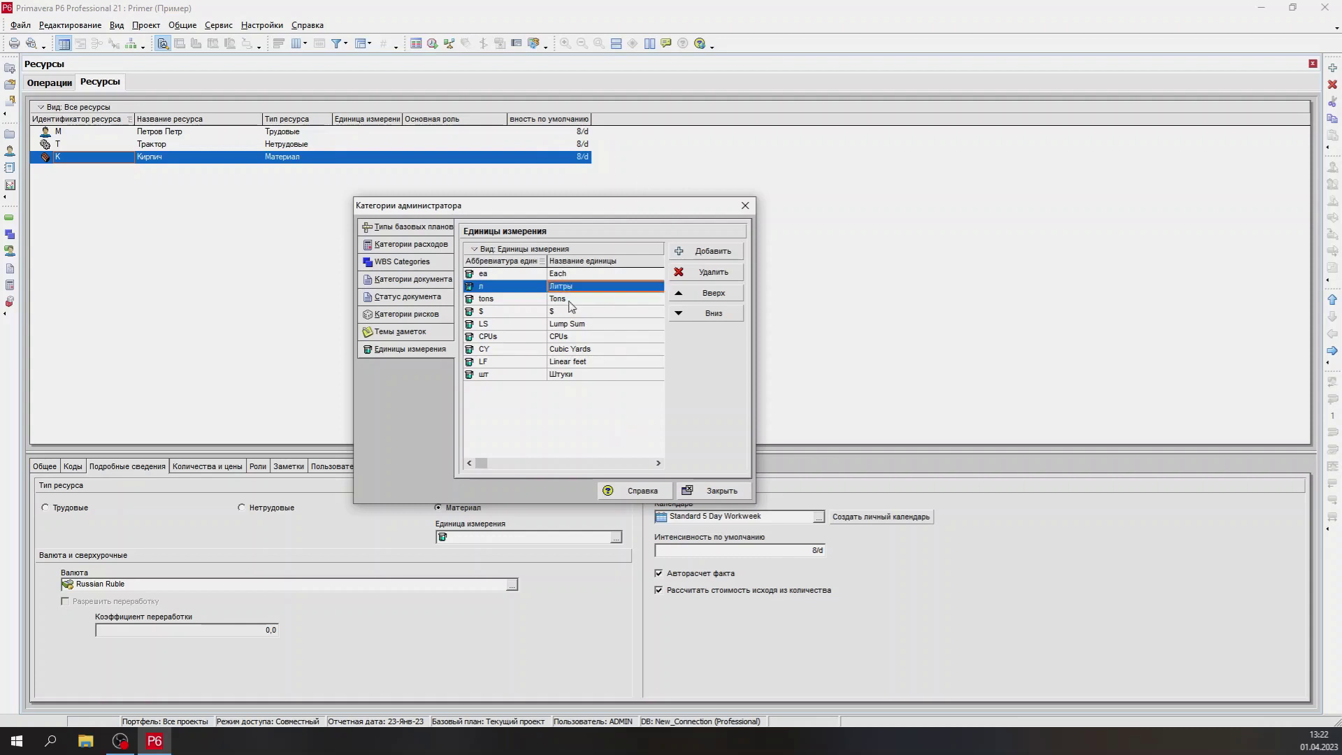
click(721, 491)
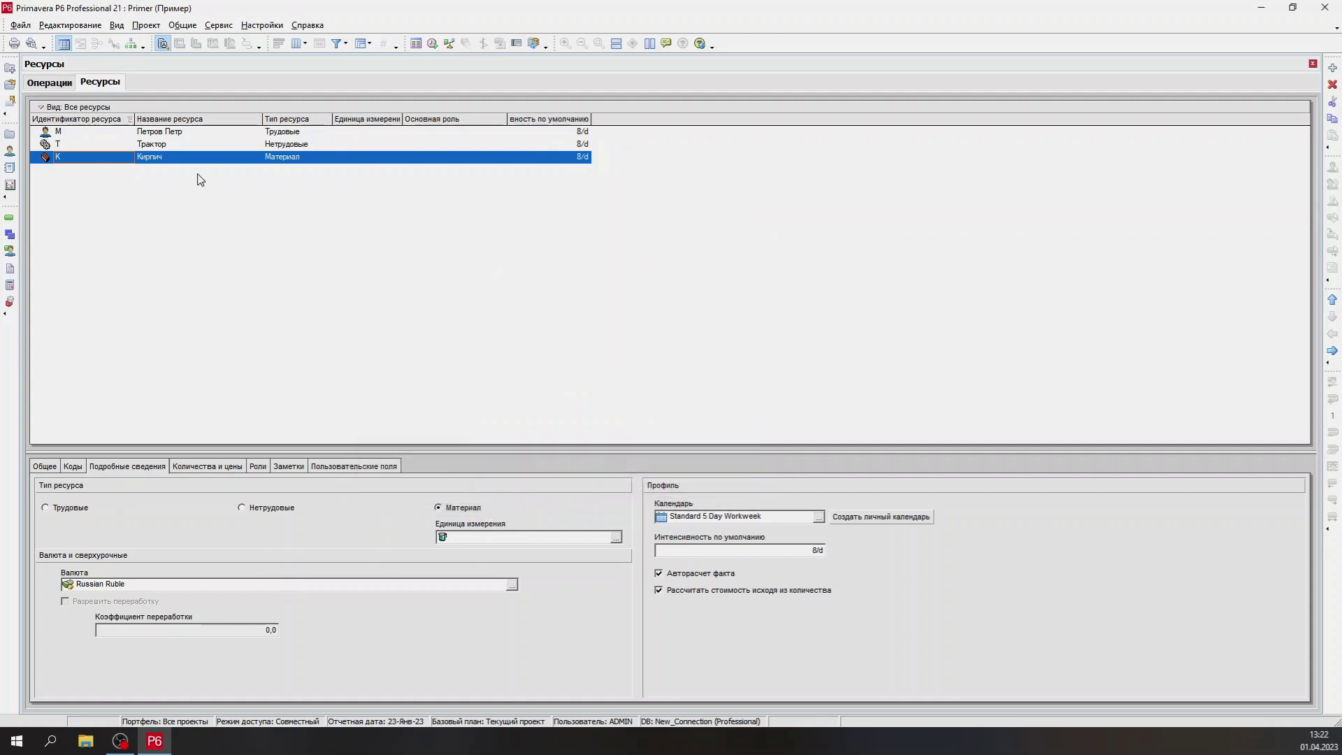
Step: Set the unit of measure of the Кирпич material resource to Литры
click(616, 537)
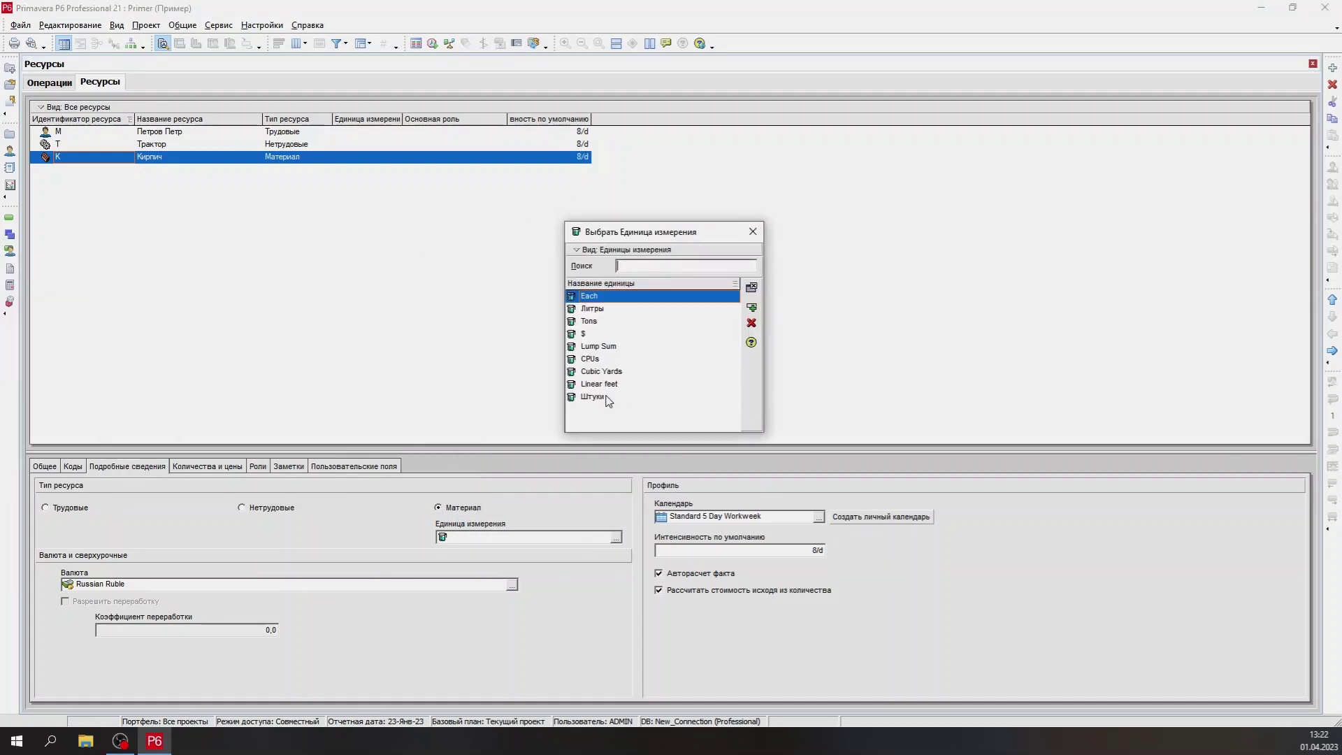
double_click(610, 309)
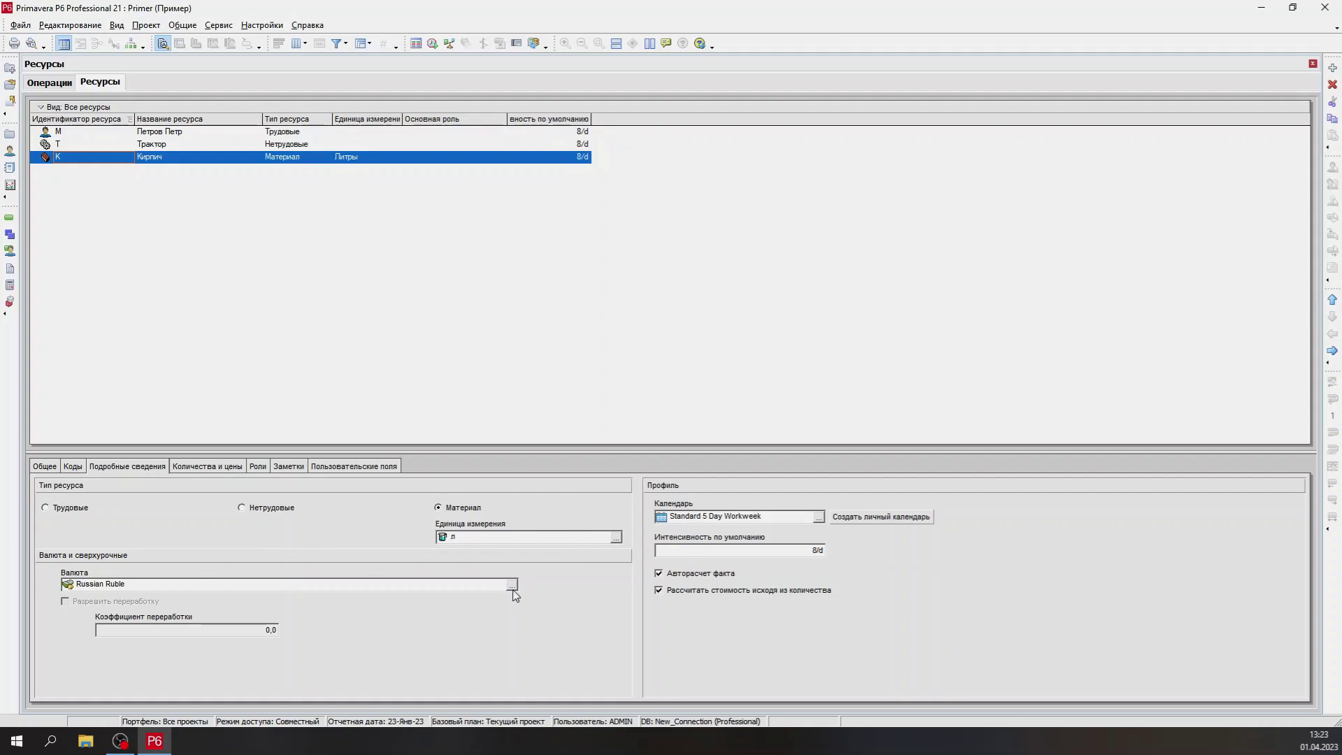
Step: Compare the details of the three resources and check the available currencies for Кирпич without choosing one
click(182, 132)
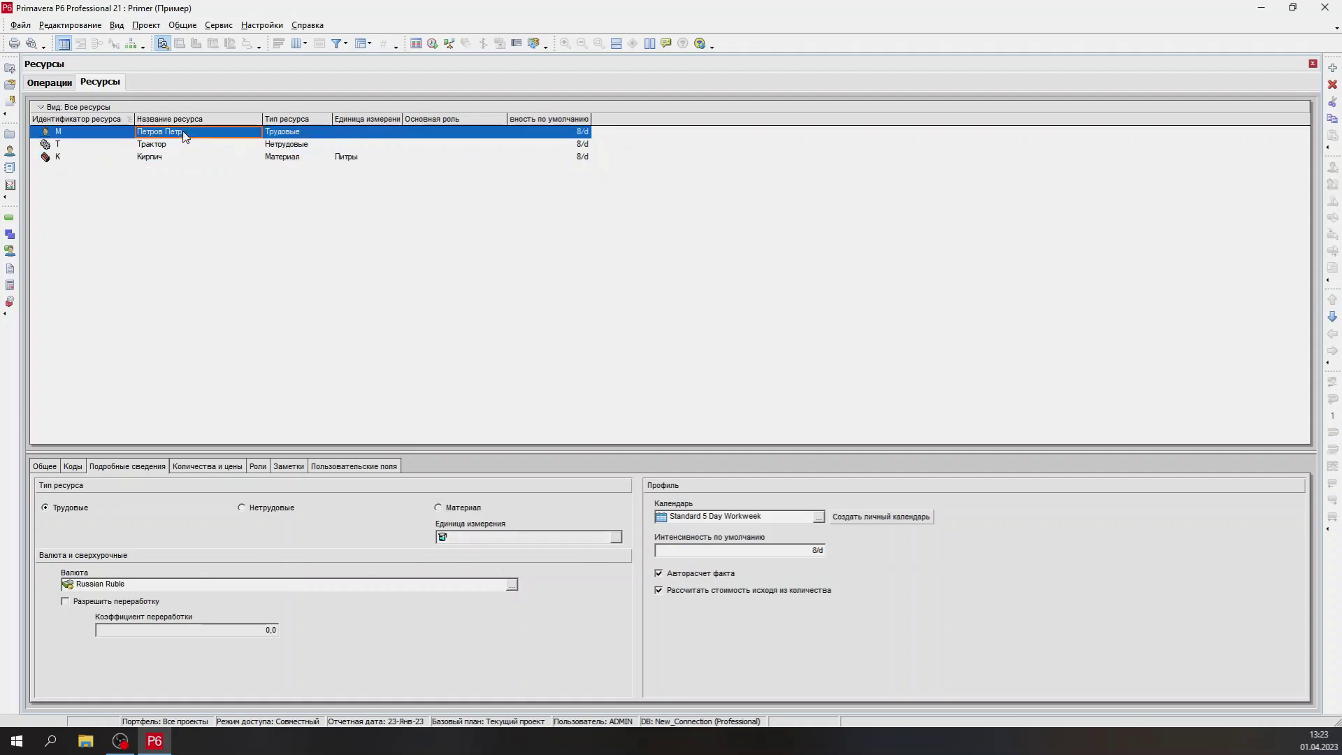
click(180, 144)
click(176, 157)
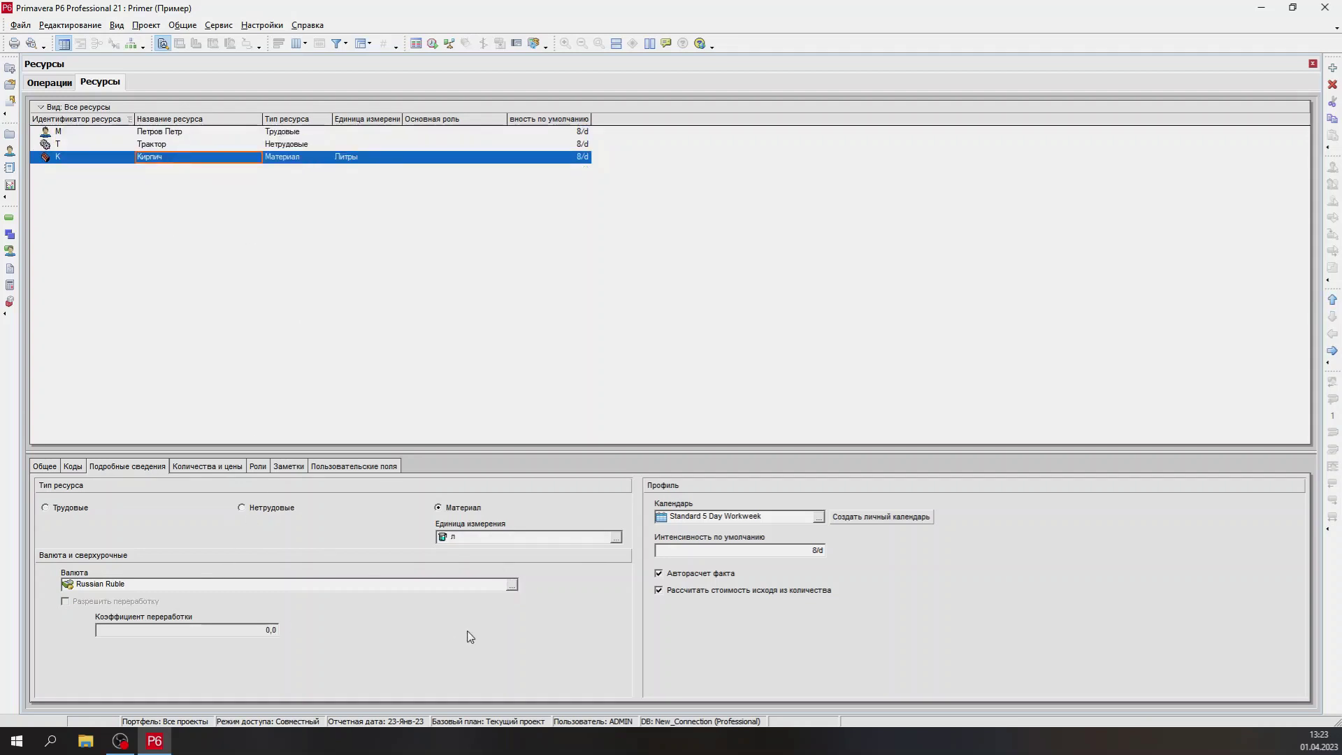
click(512, 585)
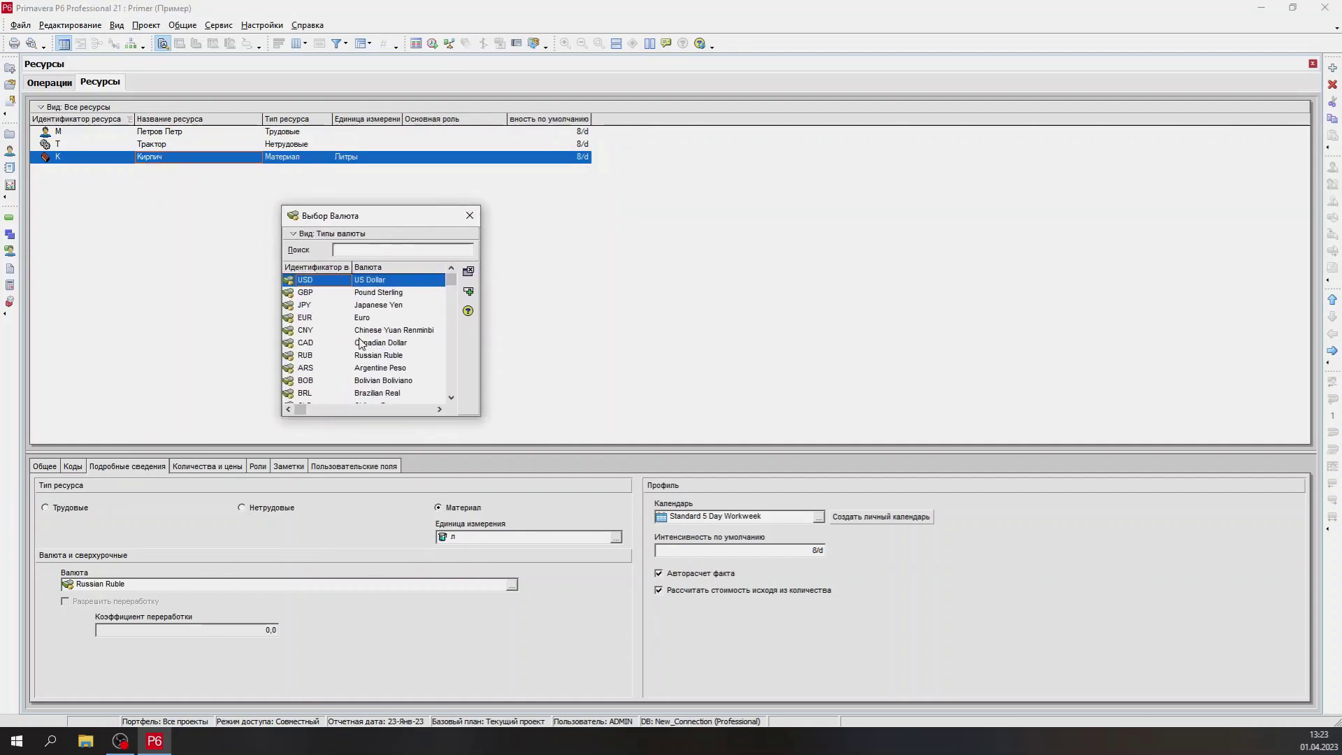
click(361, 344)
scroll(381, 356, down, 3)
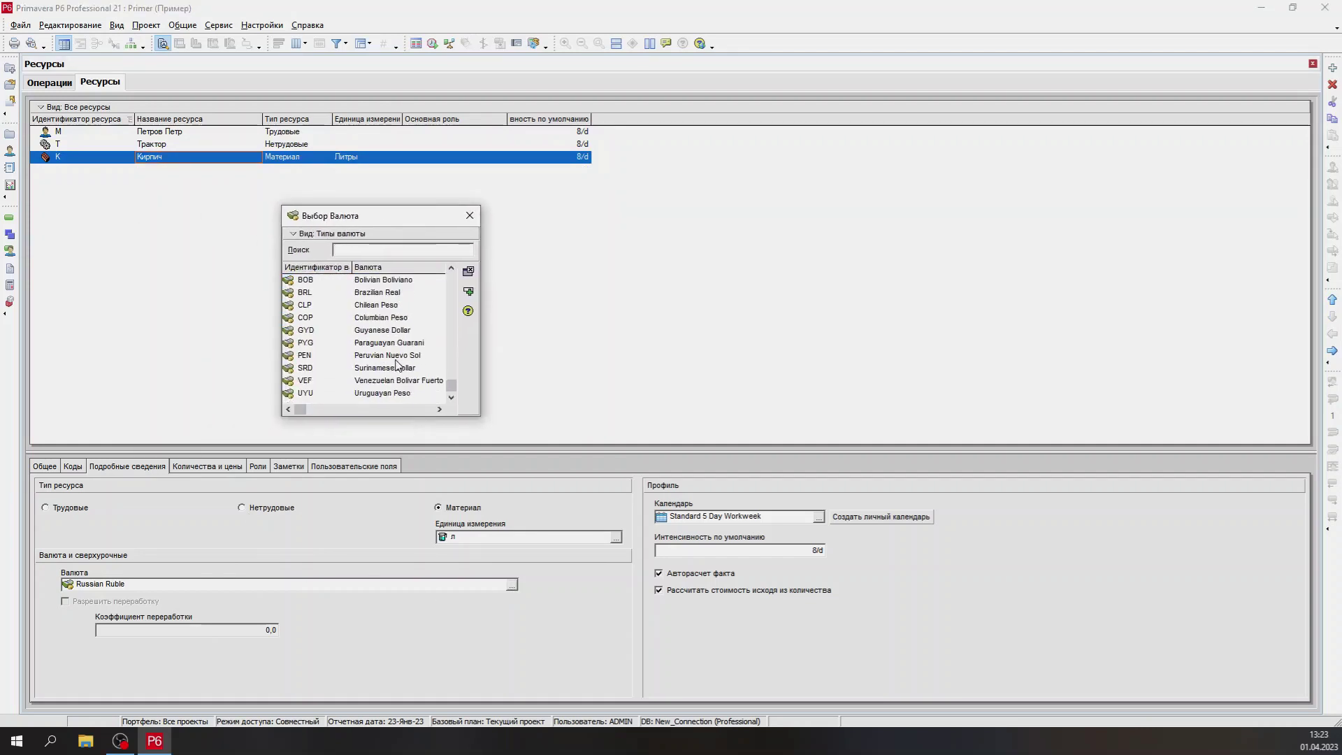
scroll(396, 360, up, 3)
click(409, 329)
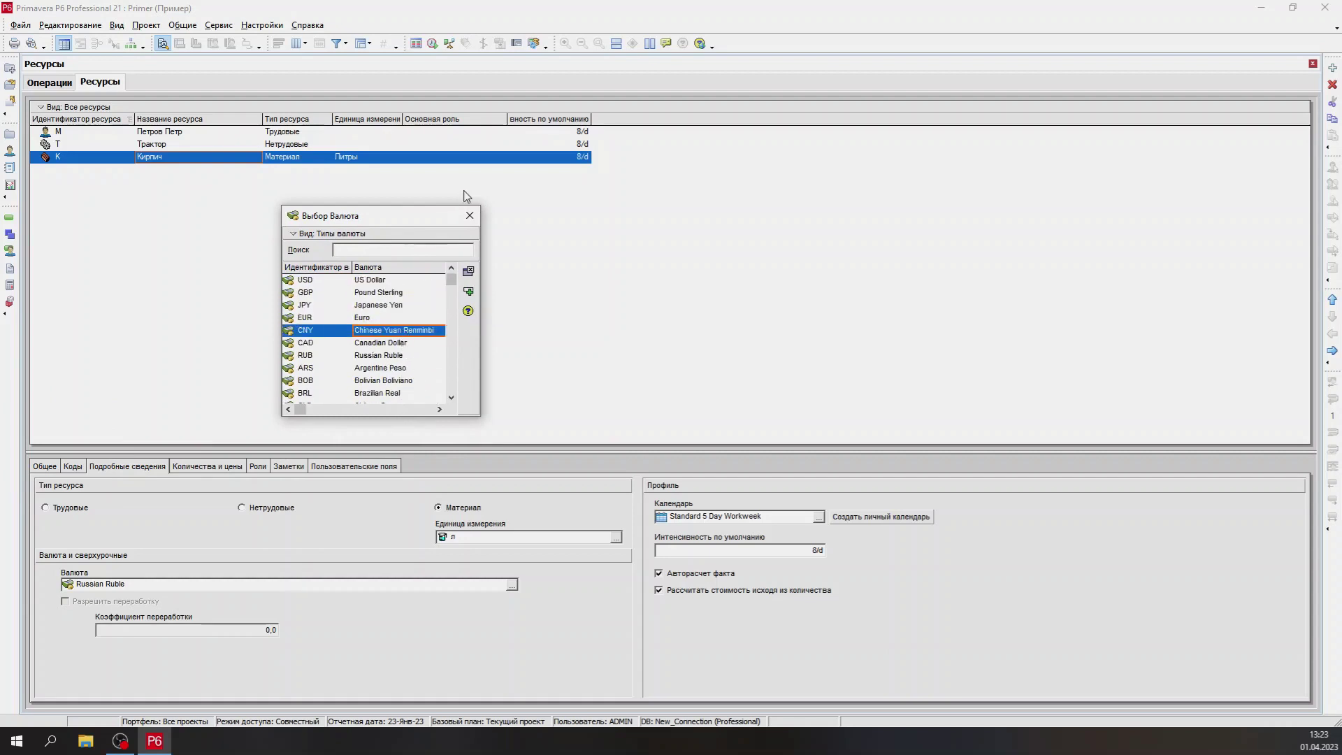
click(469, 216)
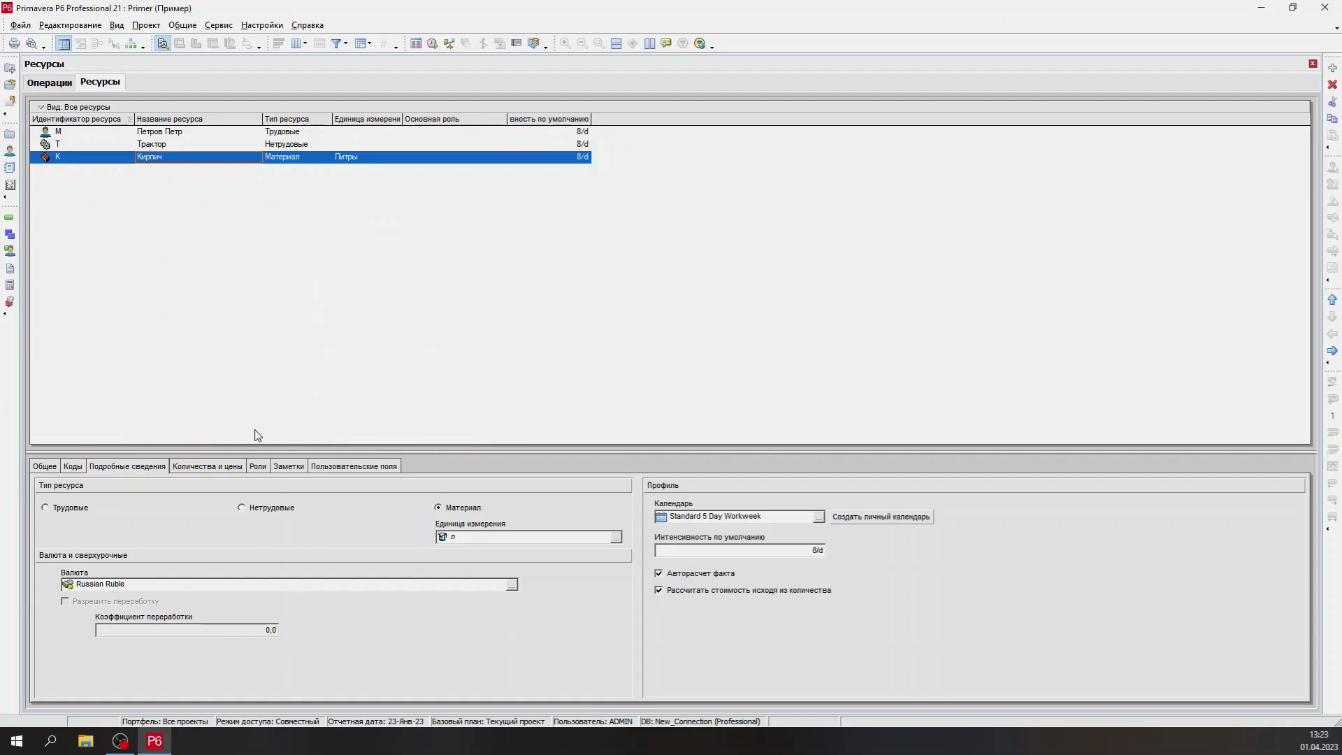
Step: Examine the overtime and default intensity settings of the labor, nonlabor and material resources
click(153, 132)
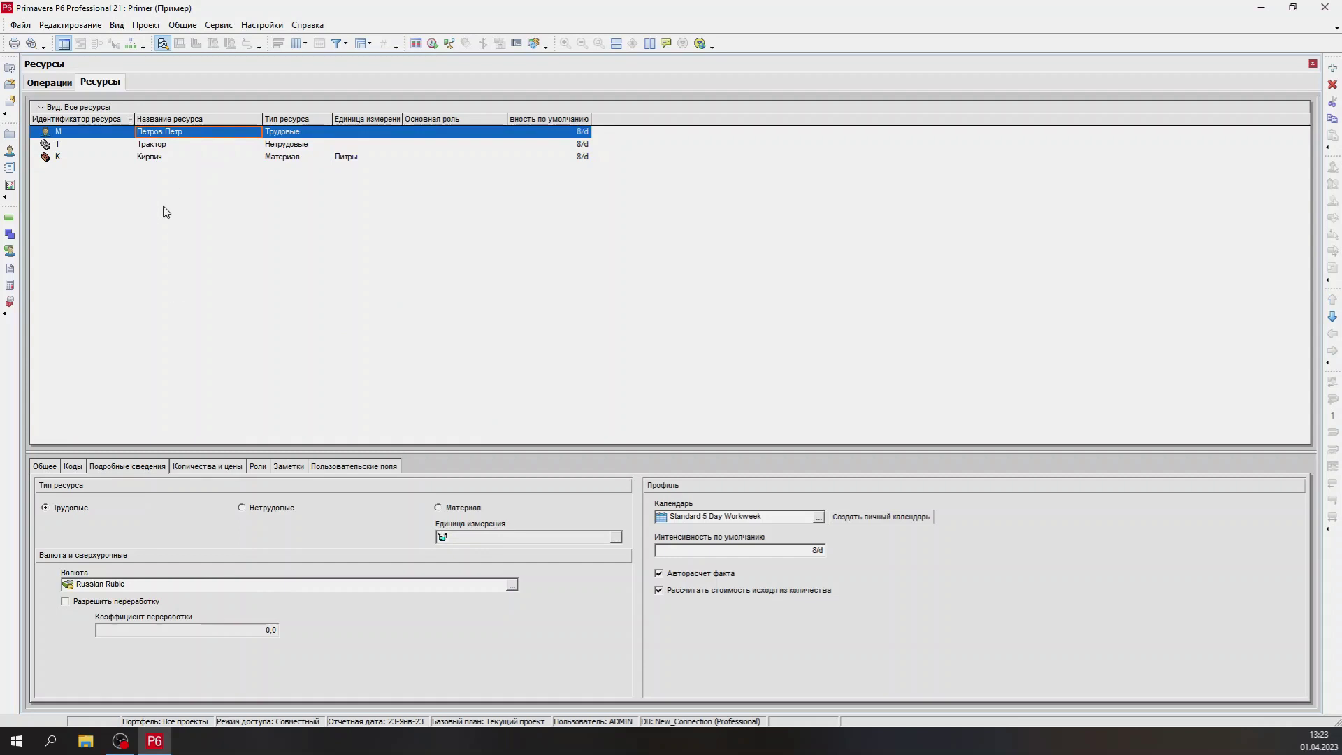
click(191, 146)
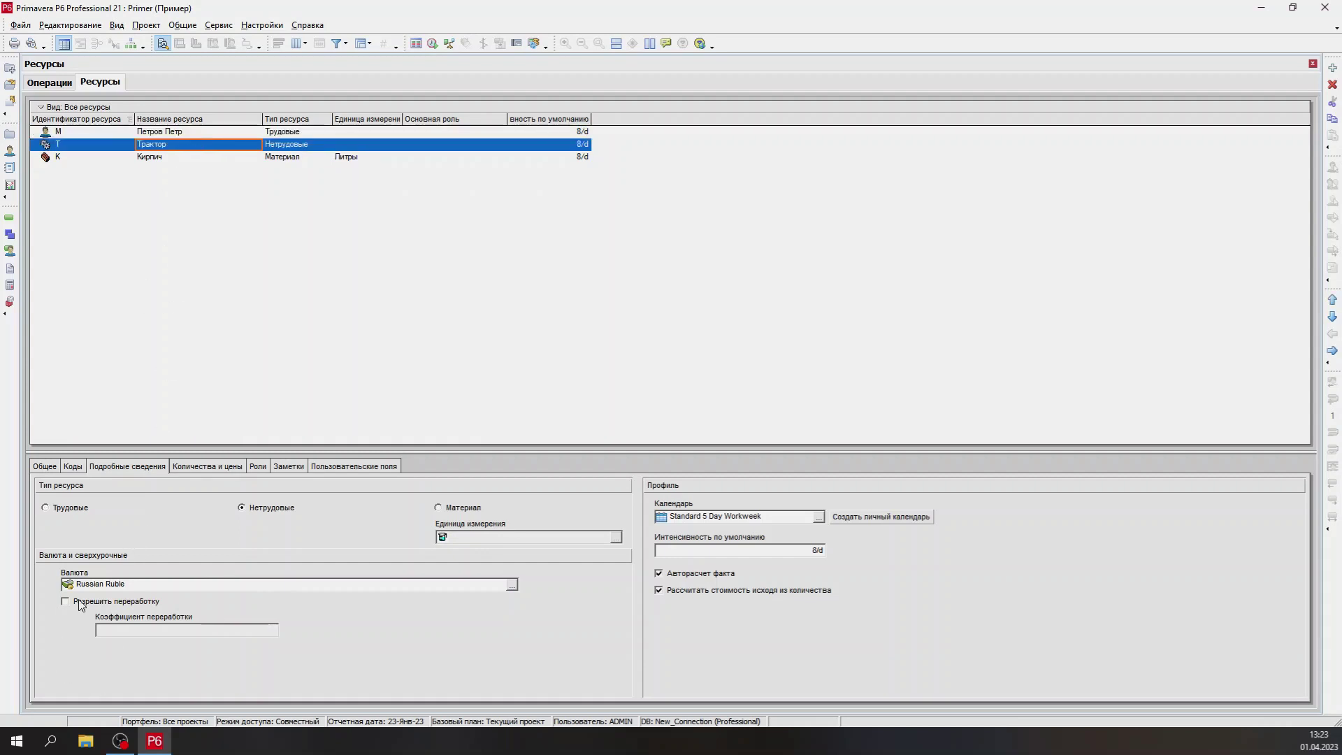
click(175, 135)
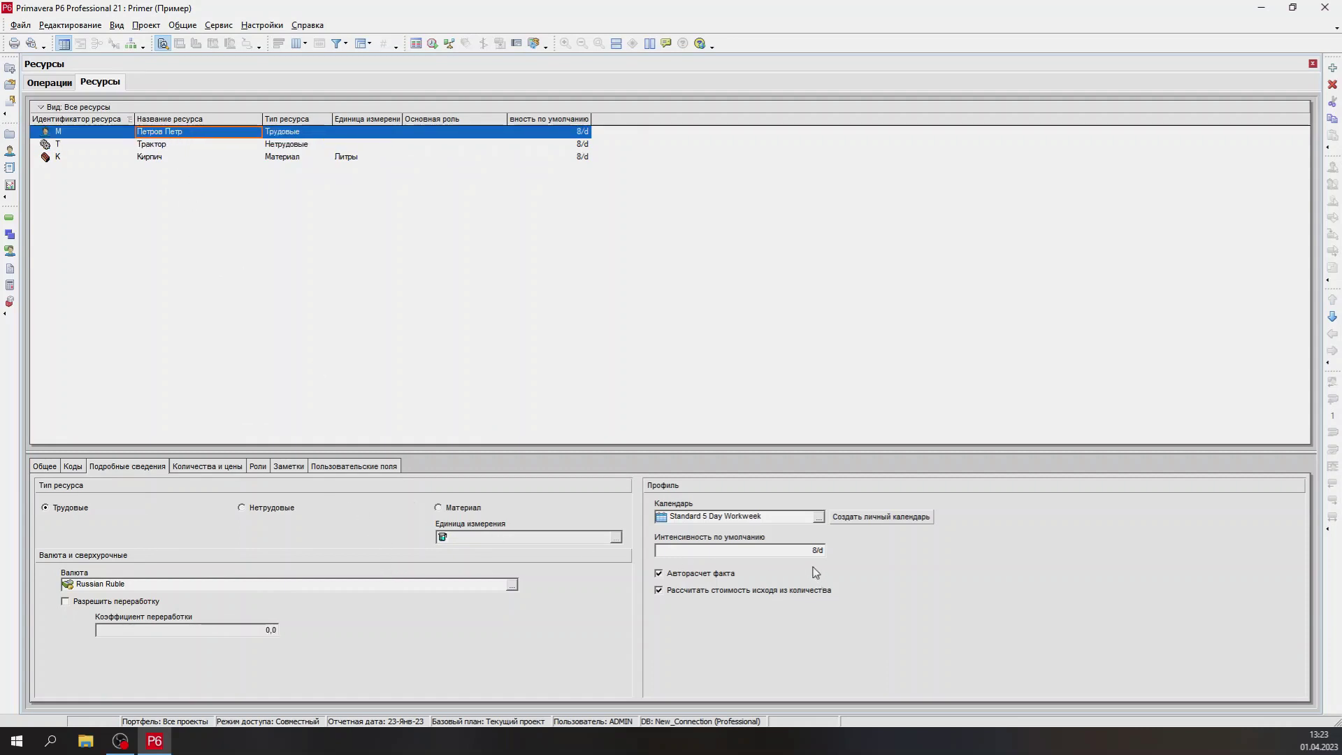
click(797, 552)
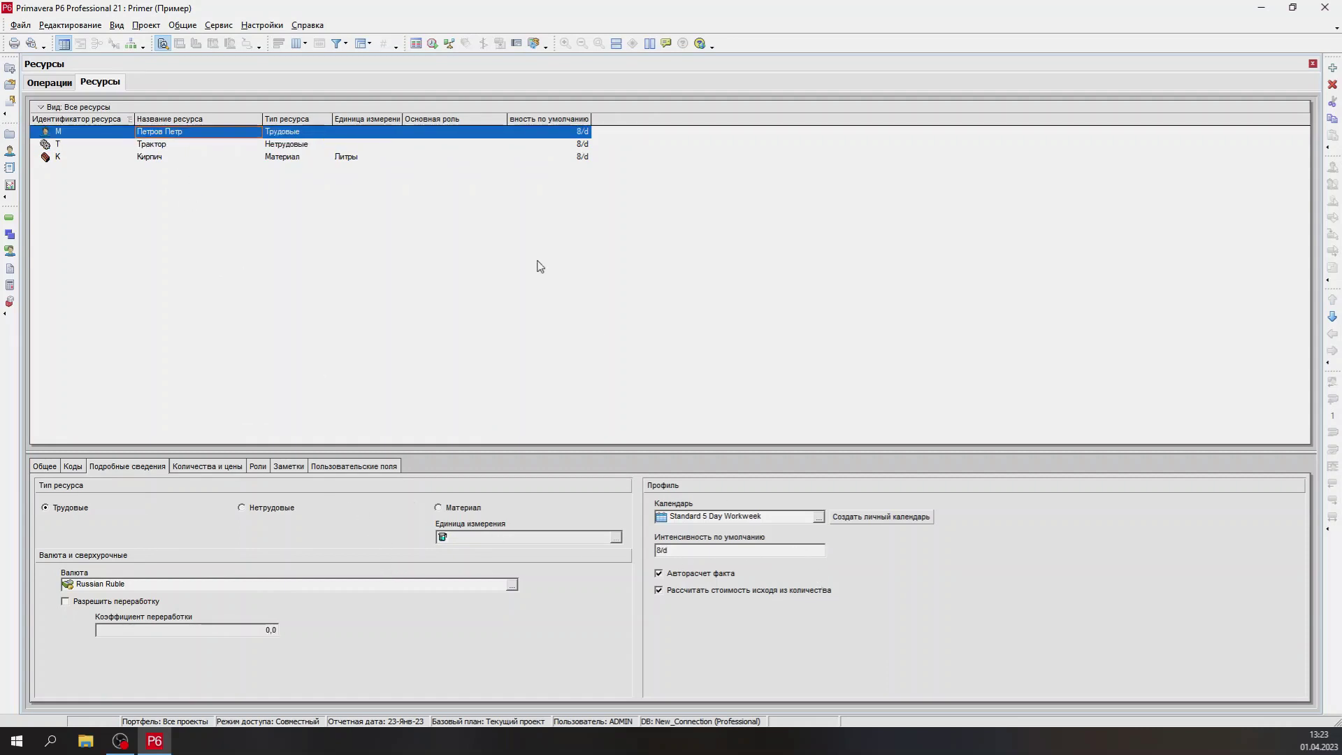
click(295, 145)
click(293, 160)
click(299, 145)
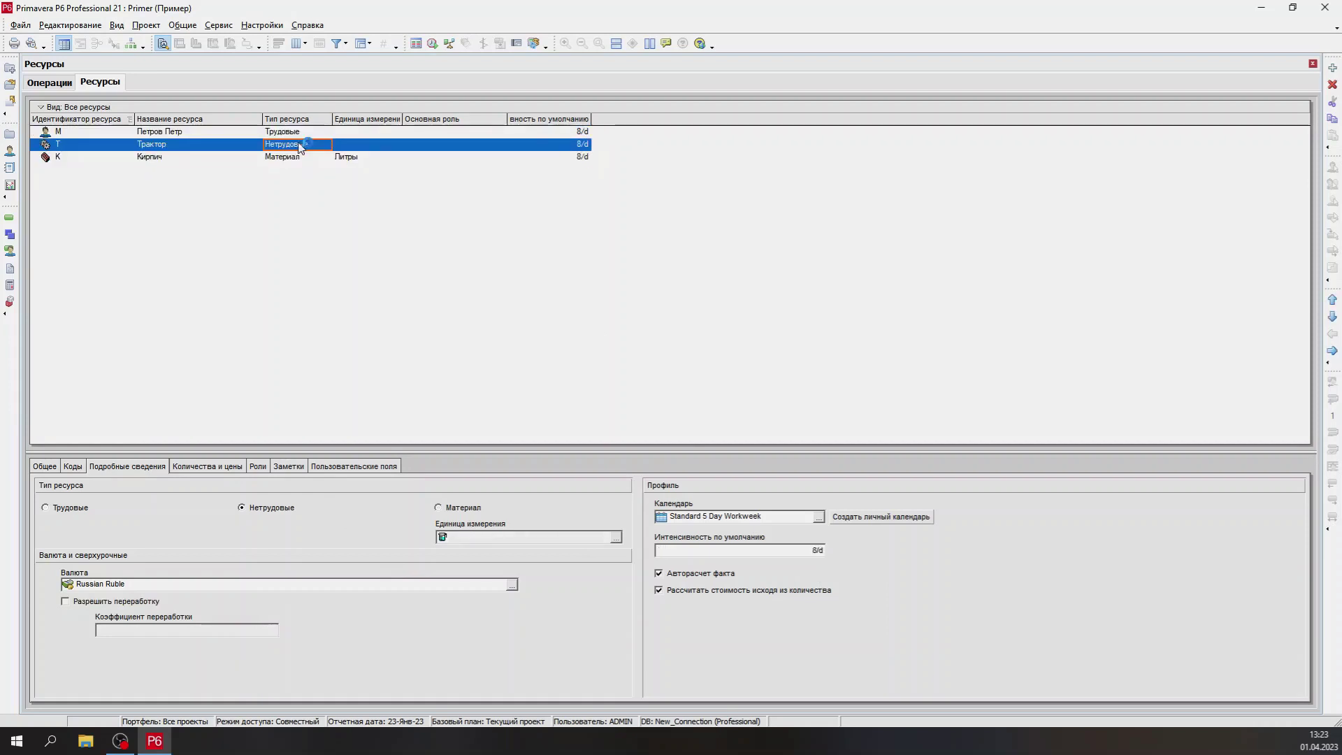
click(300, 133)
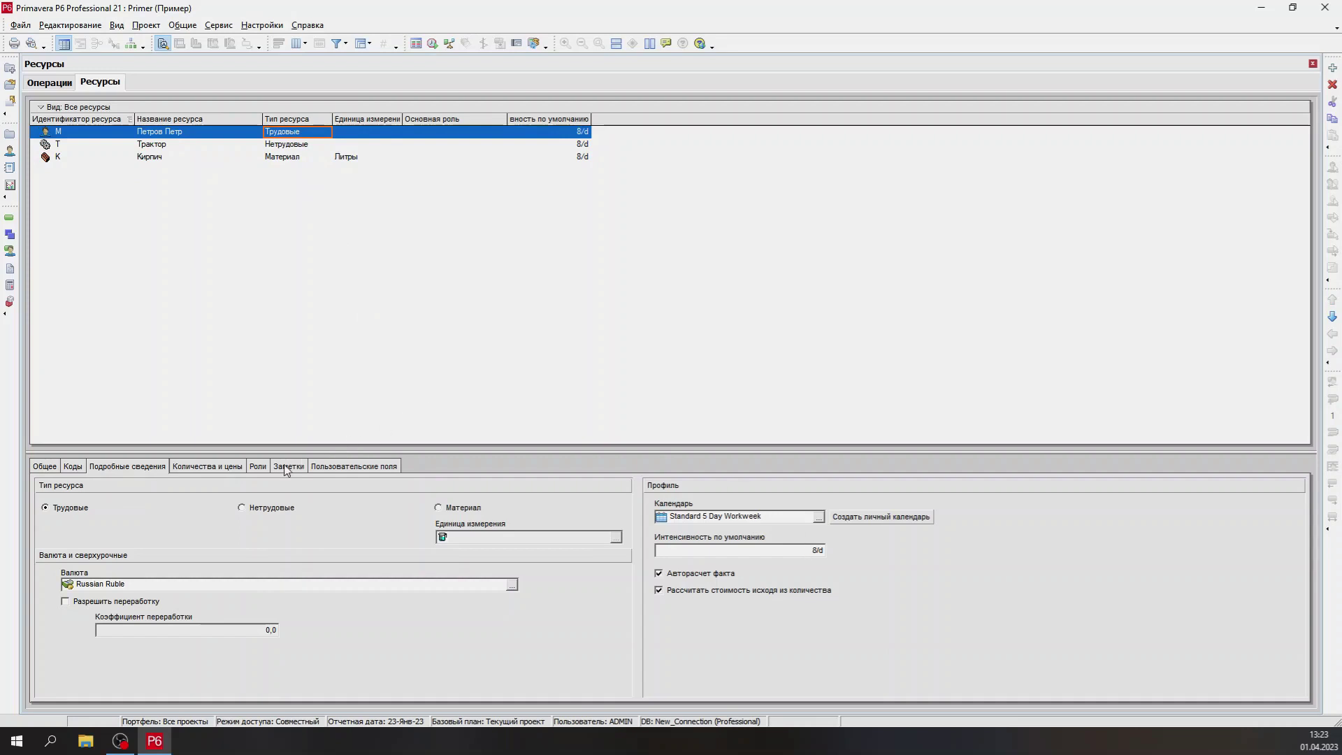
Step: Set the Standard Rate of the labor resource with ID М to 10 in its quantities and prices
click(221, 467)
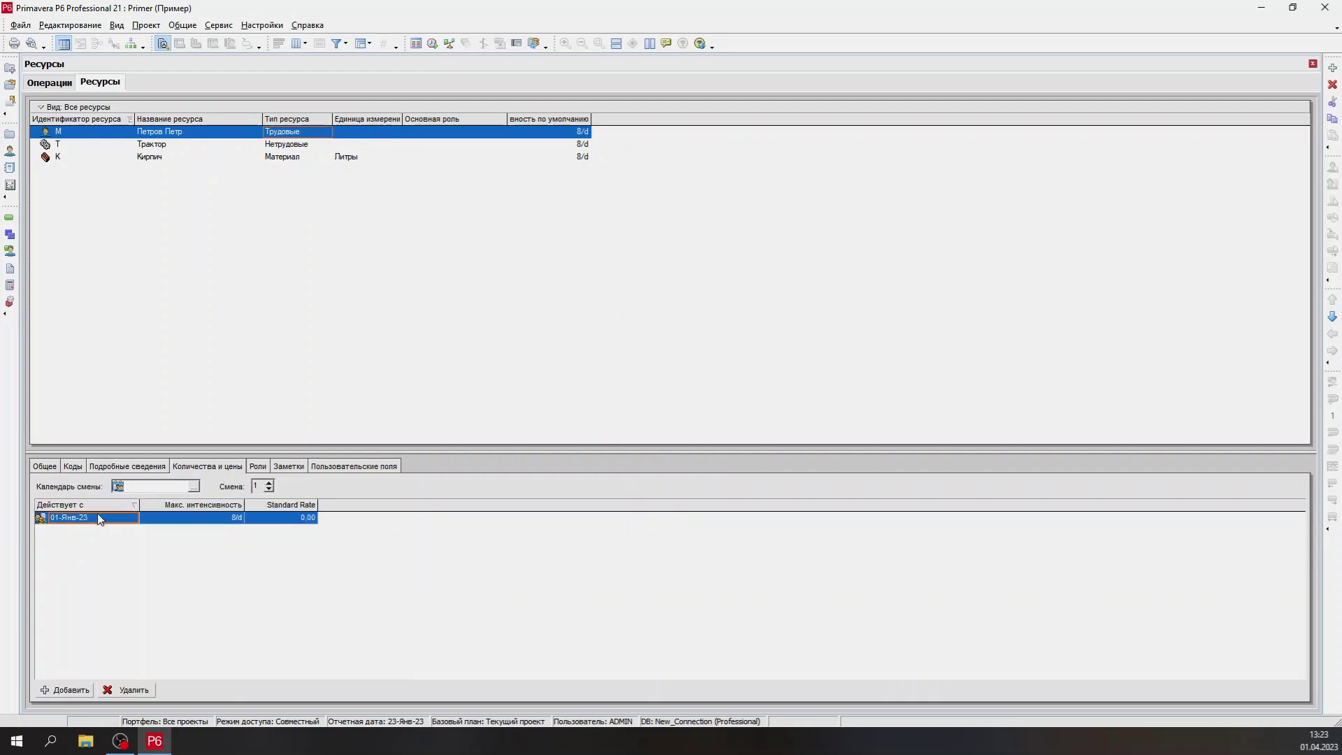
click(306, 518)
click(297, 519)
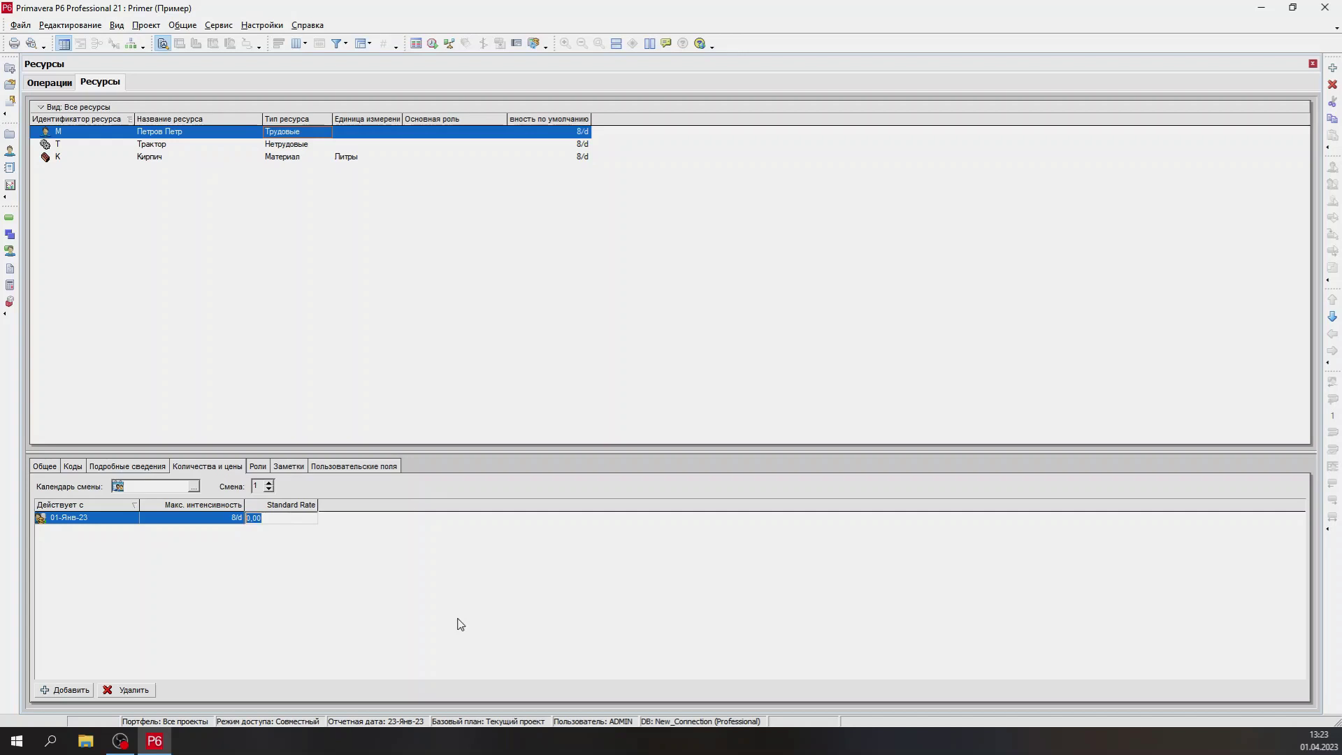
text(10)
key(Return)
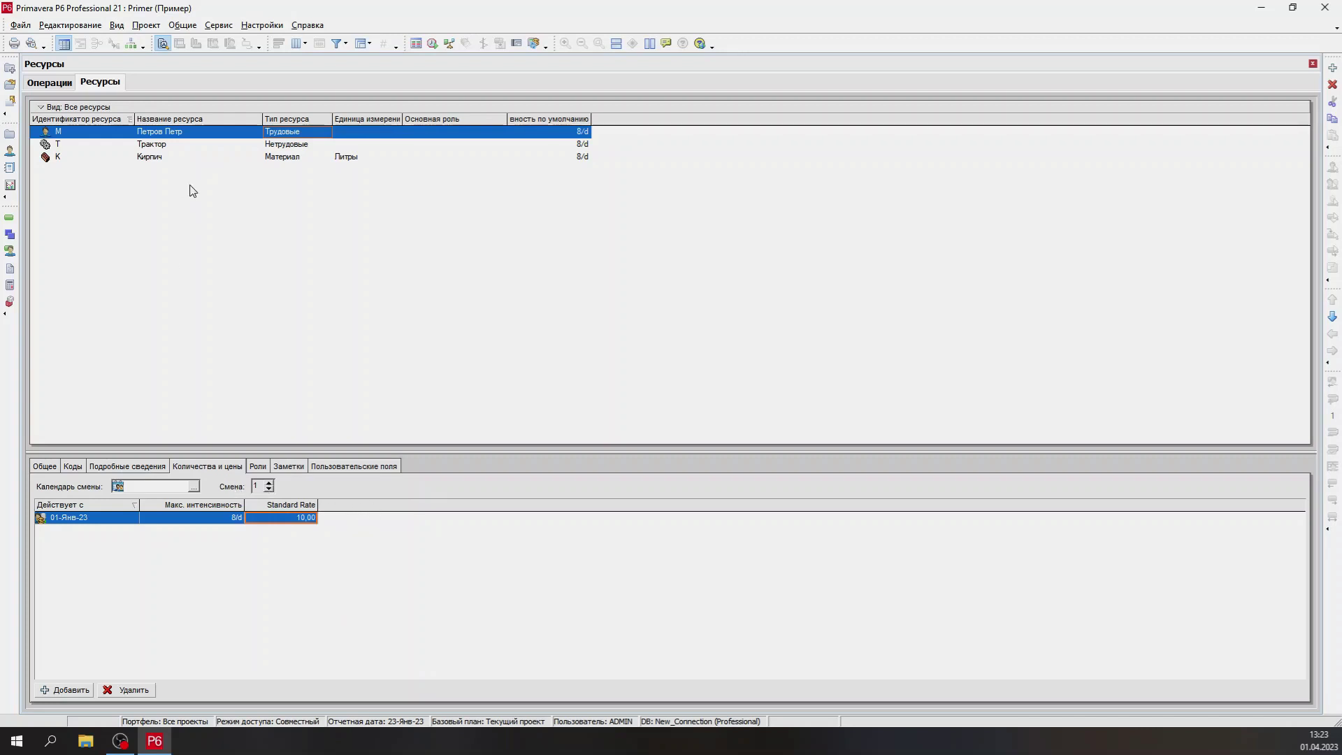
Step: Set the Standard Rate of the Трактор resource to 50
click(190, 147)
click(285, 519)
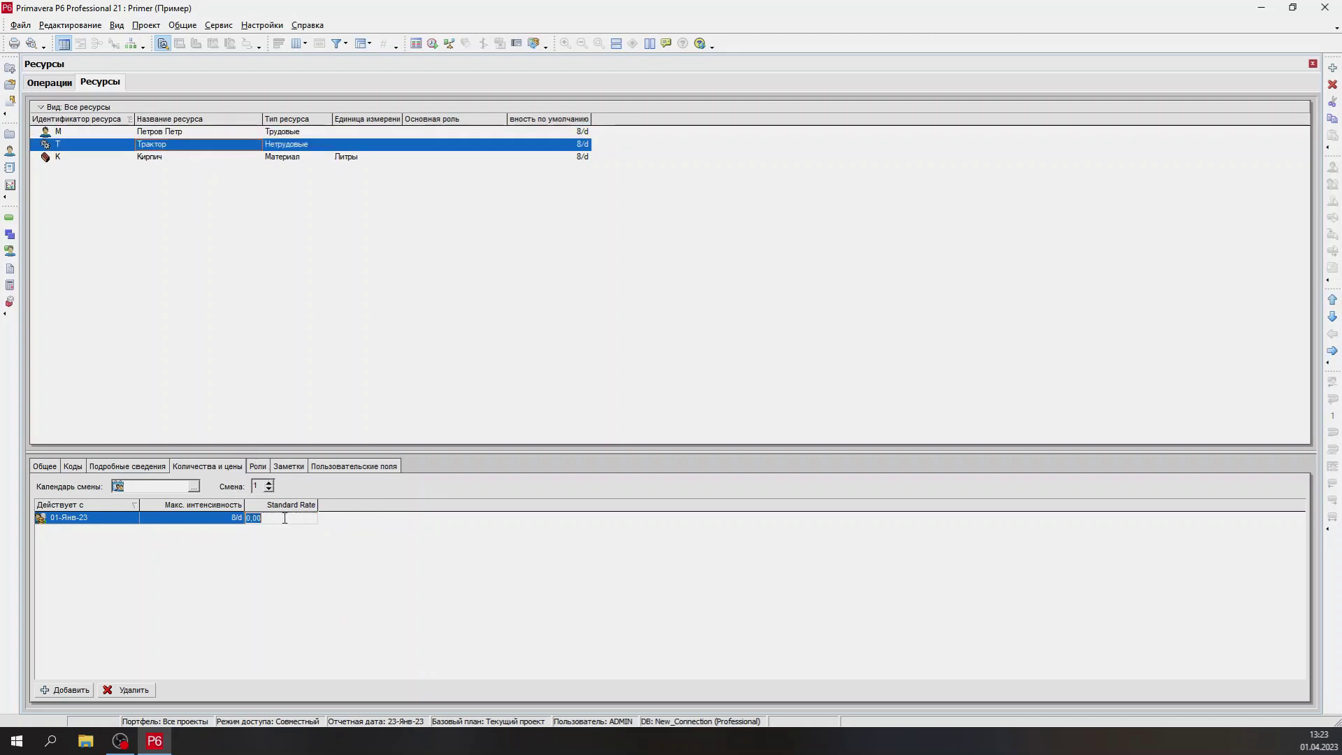
text(50)
key(Return)
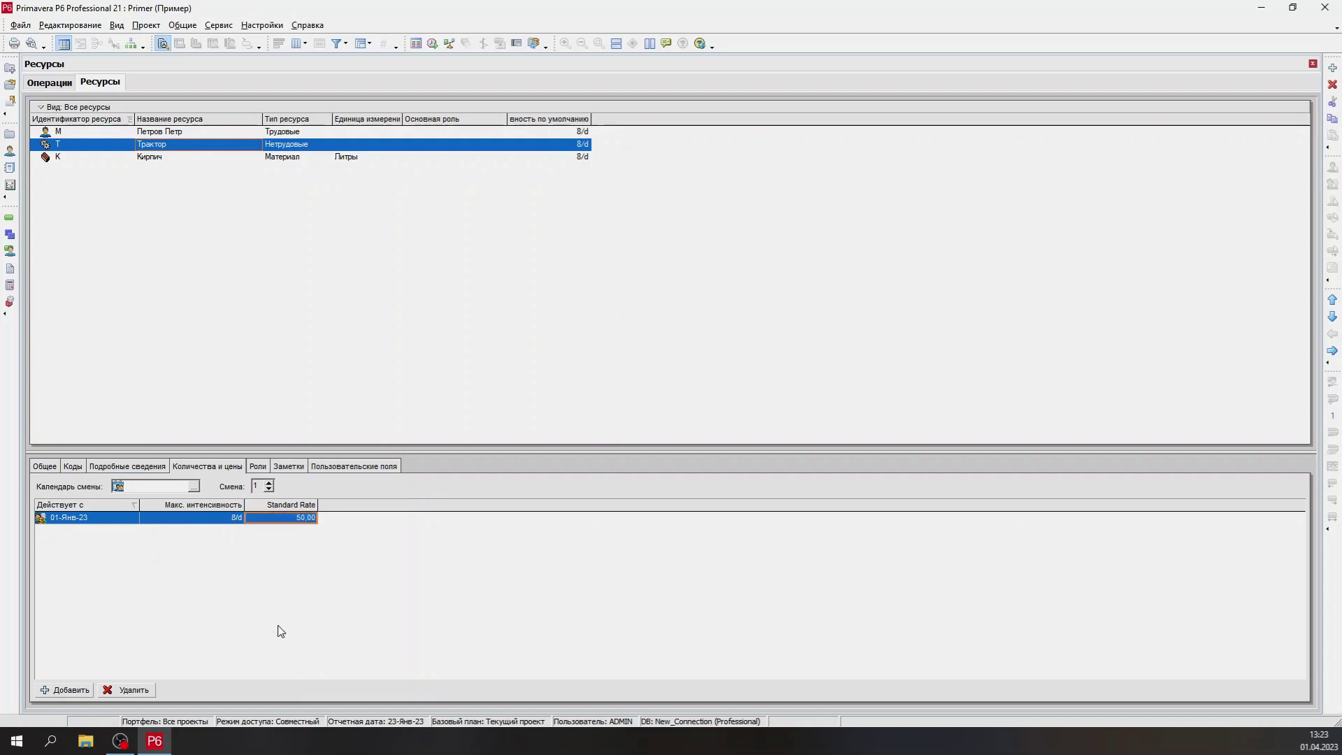
Step: Set the Standard Rate of the Кирпич resource to 1000
click(156, 160)
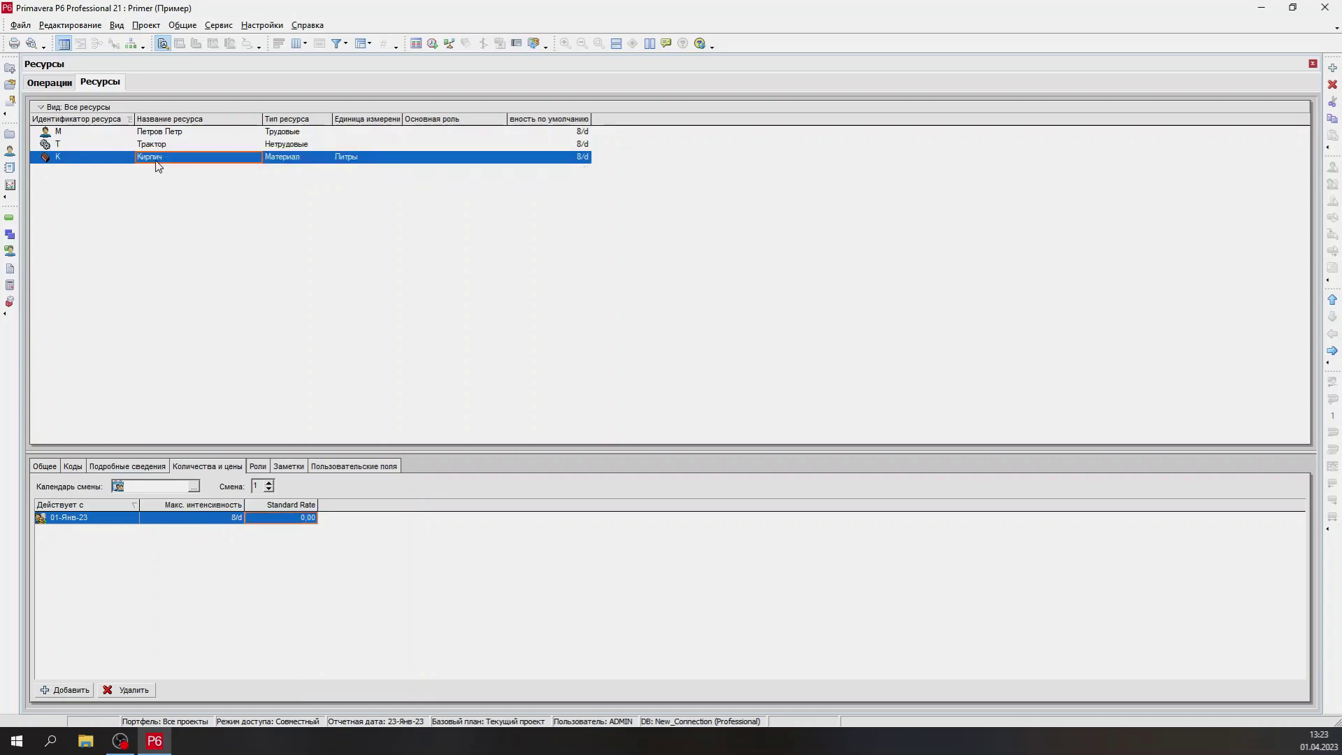
click(275, 517)
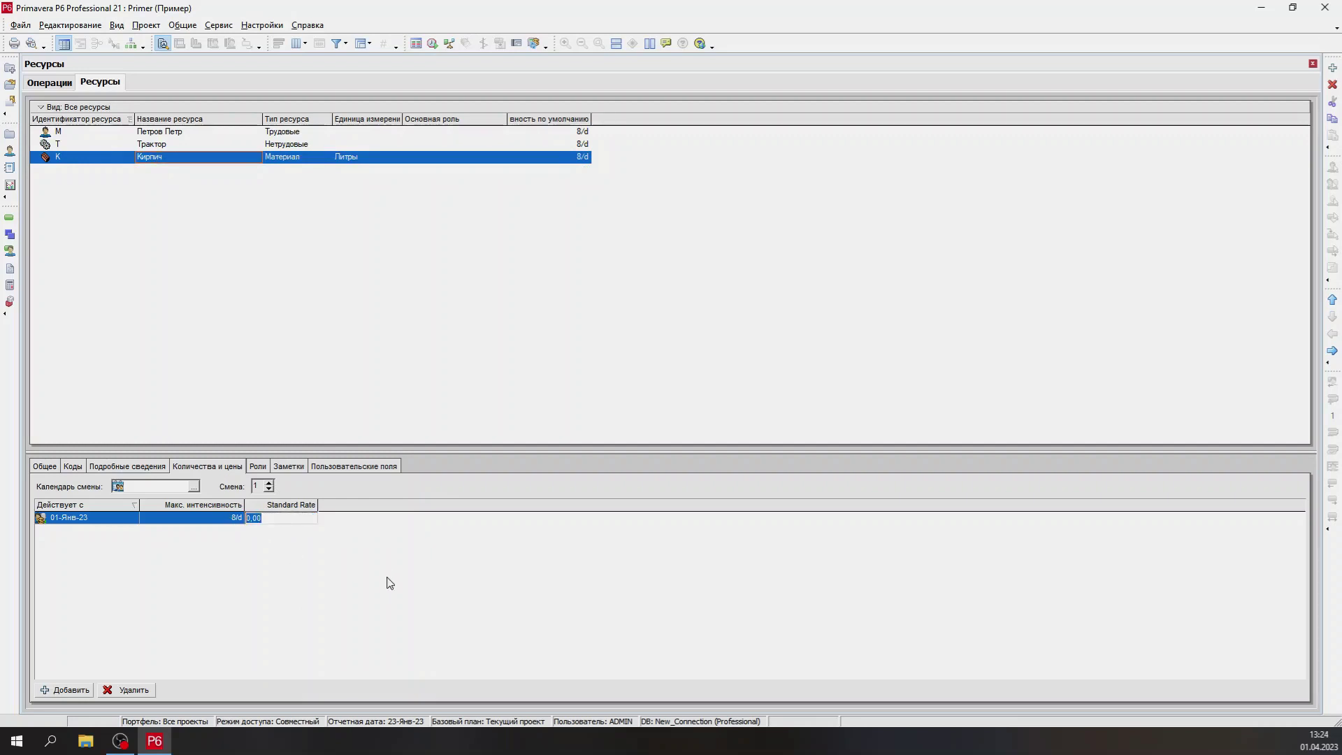
text(10)
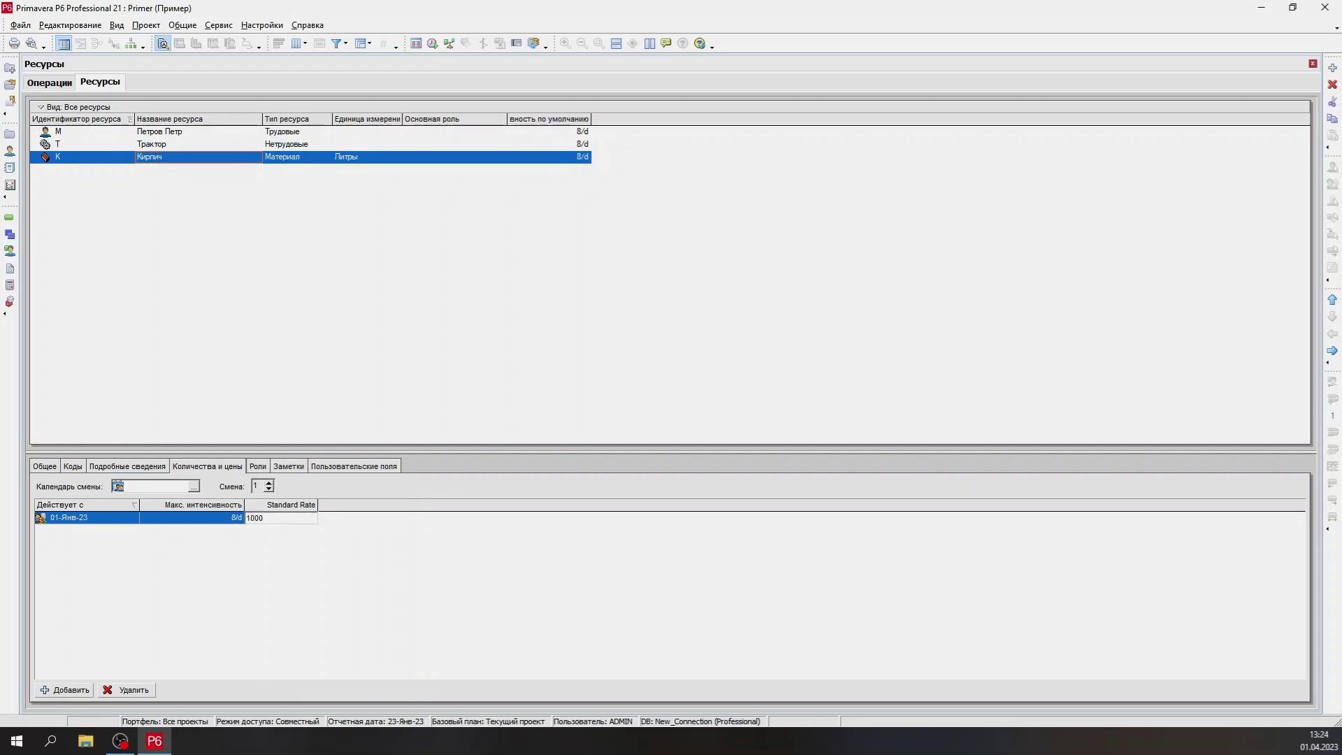
text(00)
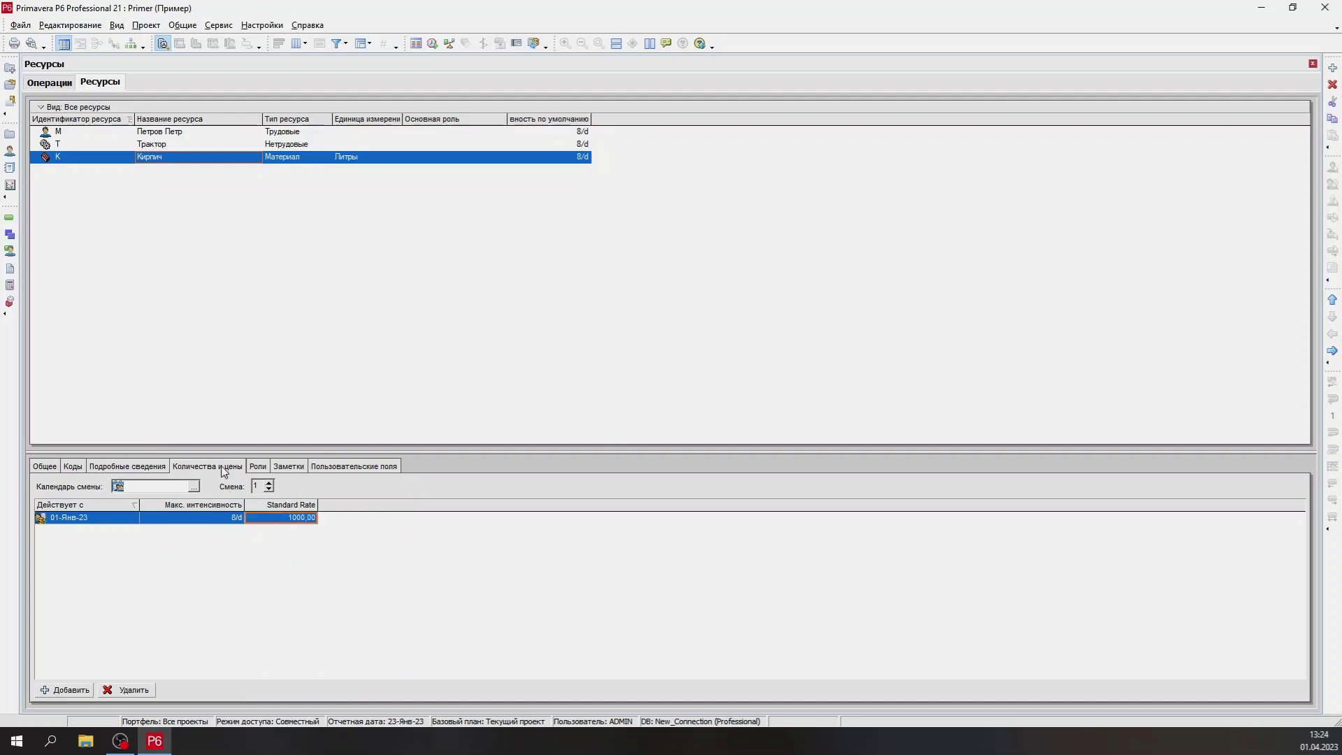
Step: Review the codes and general details of the resources, and the prices of the labor resource with ID М
click(74, 467)
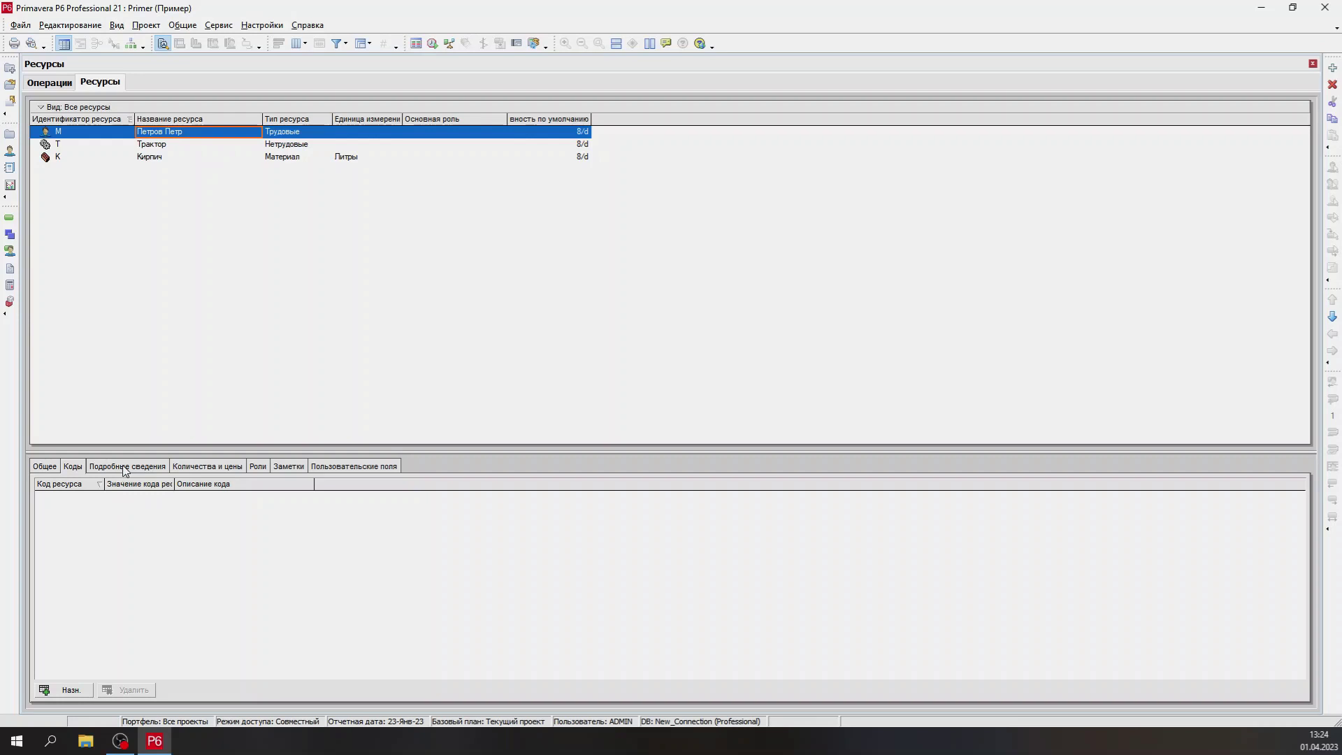
key(Down)
key(Down)
click(45, 466)
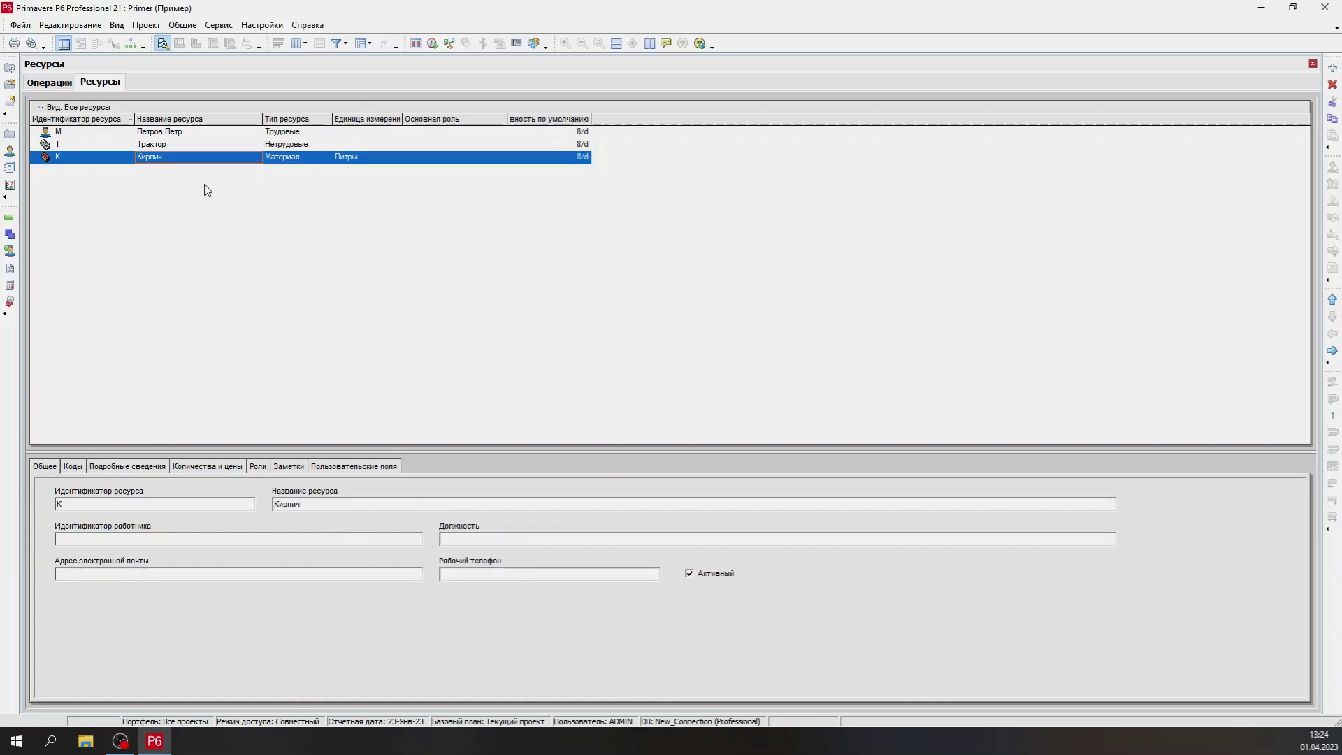
click(190, 132)
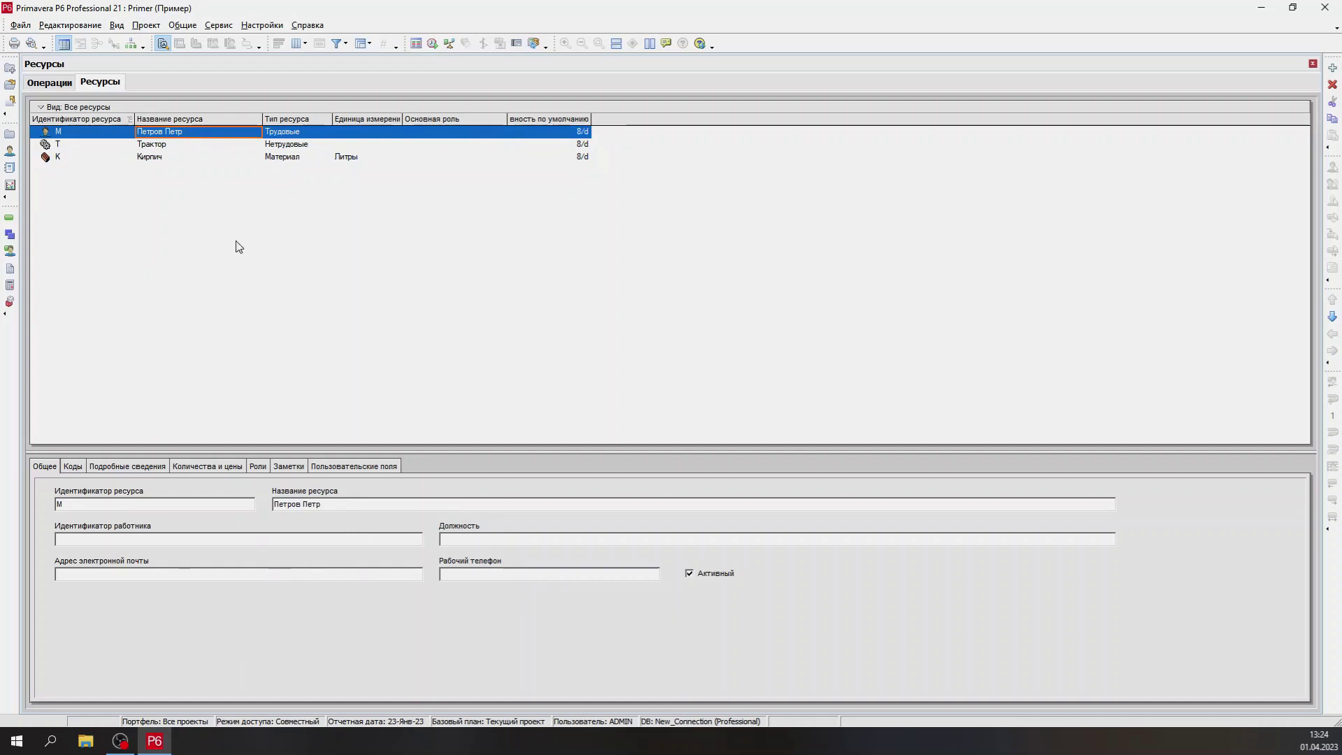
click(207, 466)
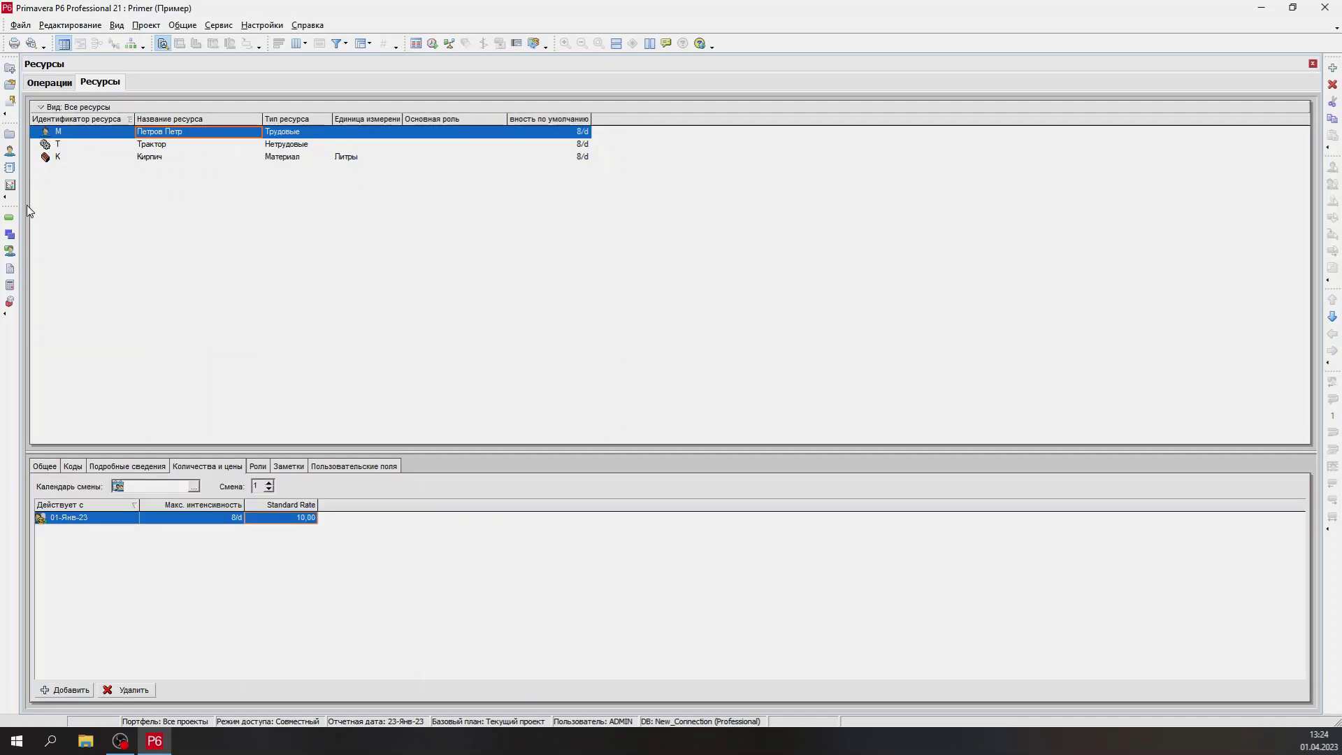
Step: In the activities view, widen the activity ID column and assign the labor resource with ID М to activity A1010
click(8, 221)
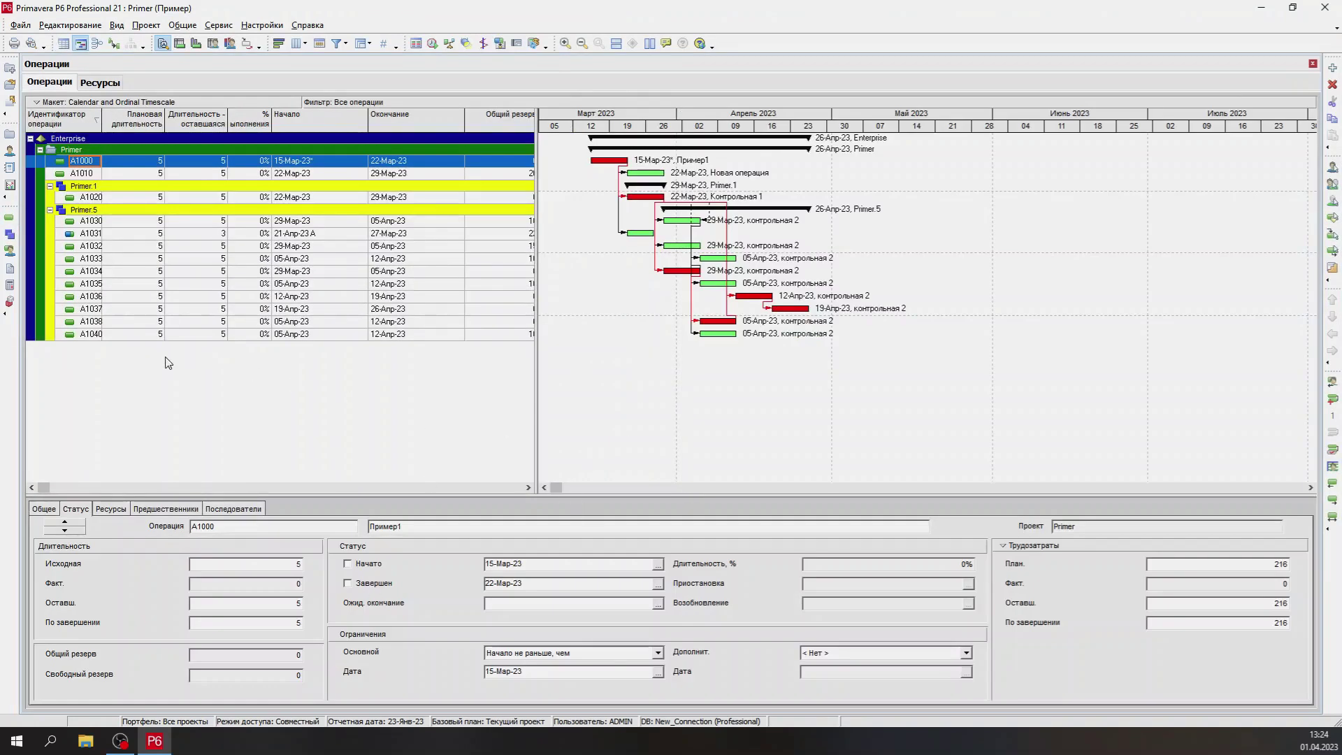
drag(103, 114, 152, 115)
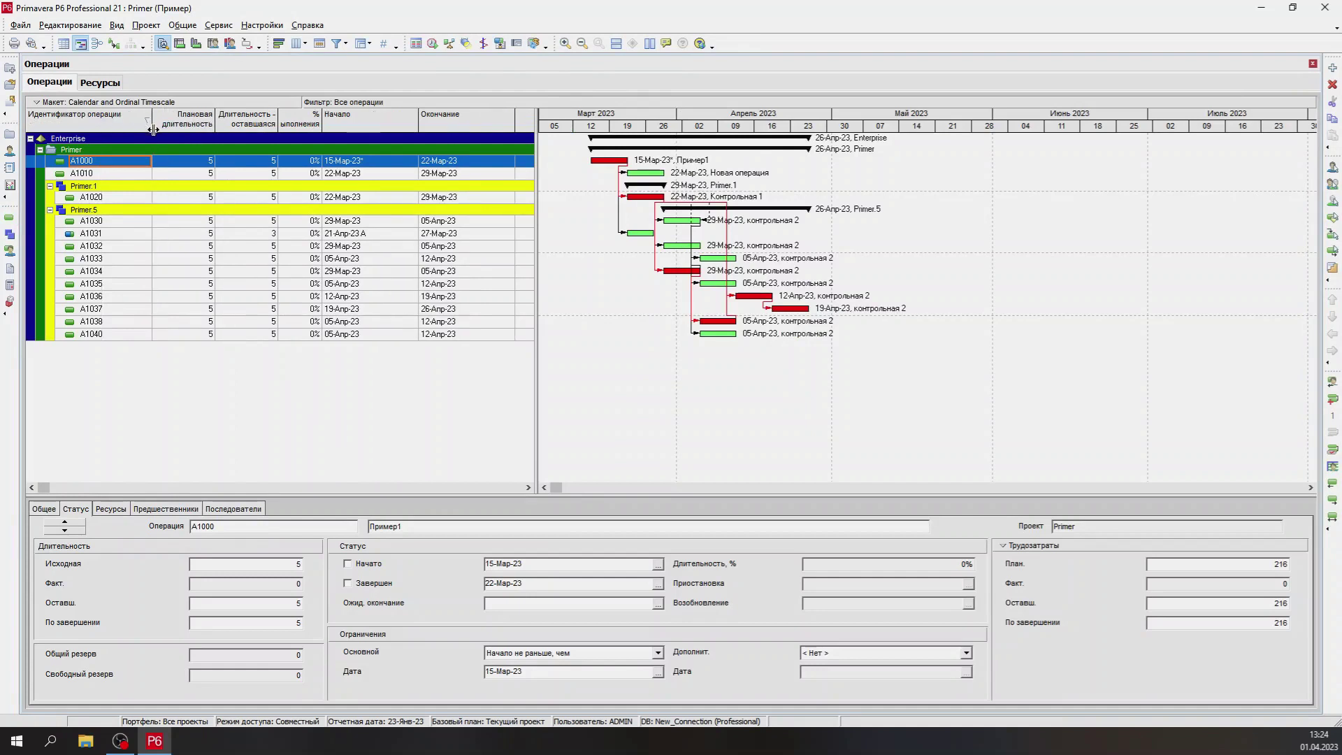
click(195, 174)
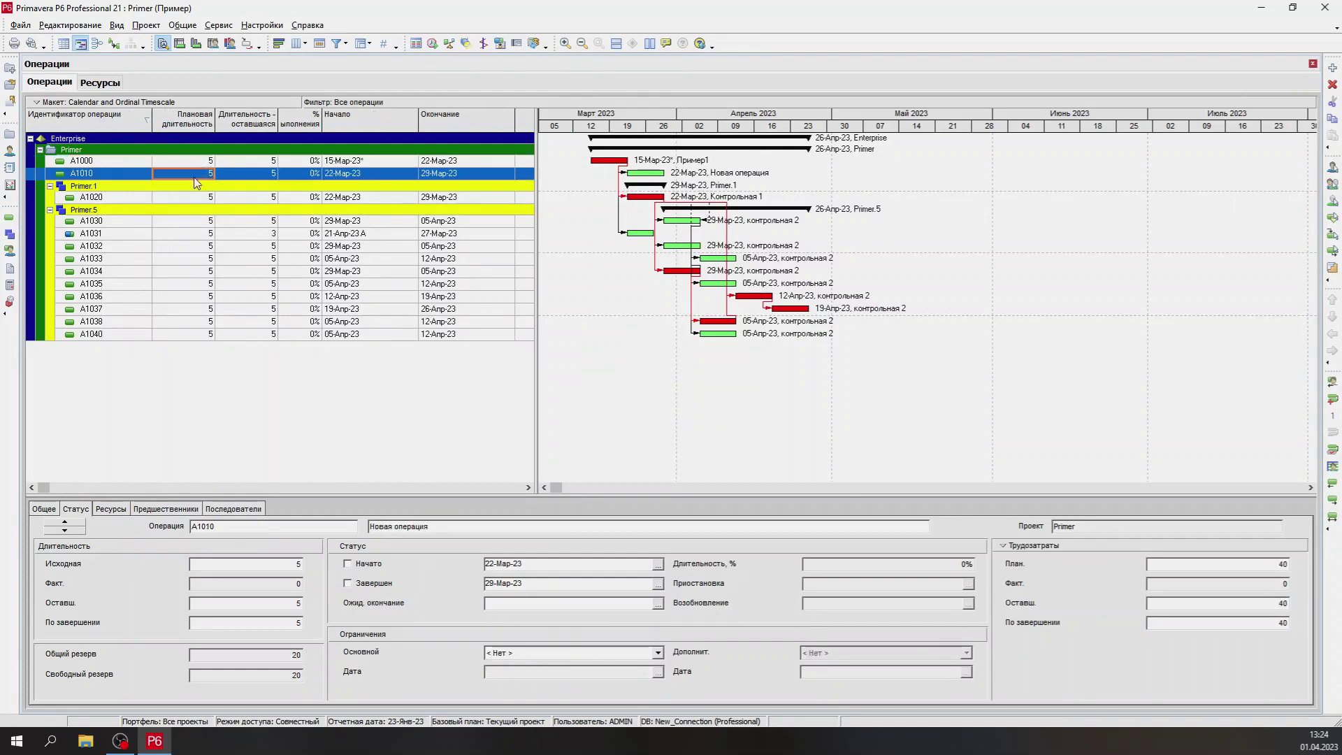
click(111, 508)
click(77, 693)
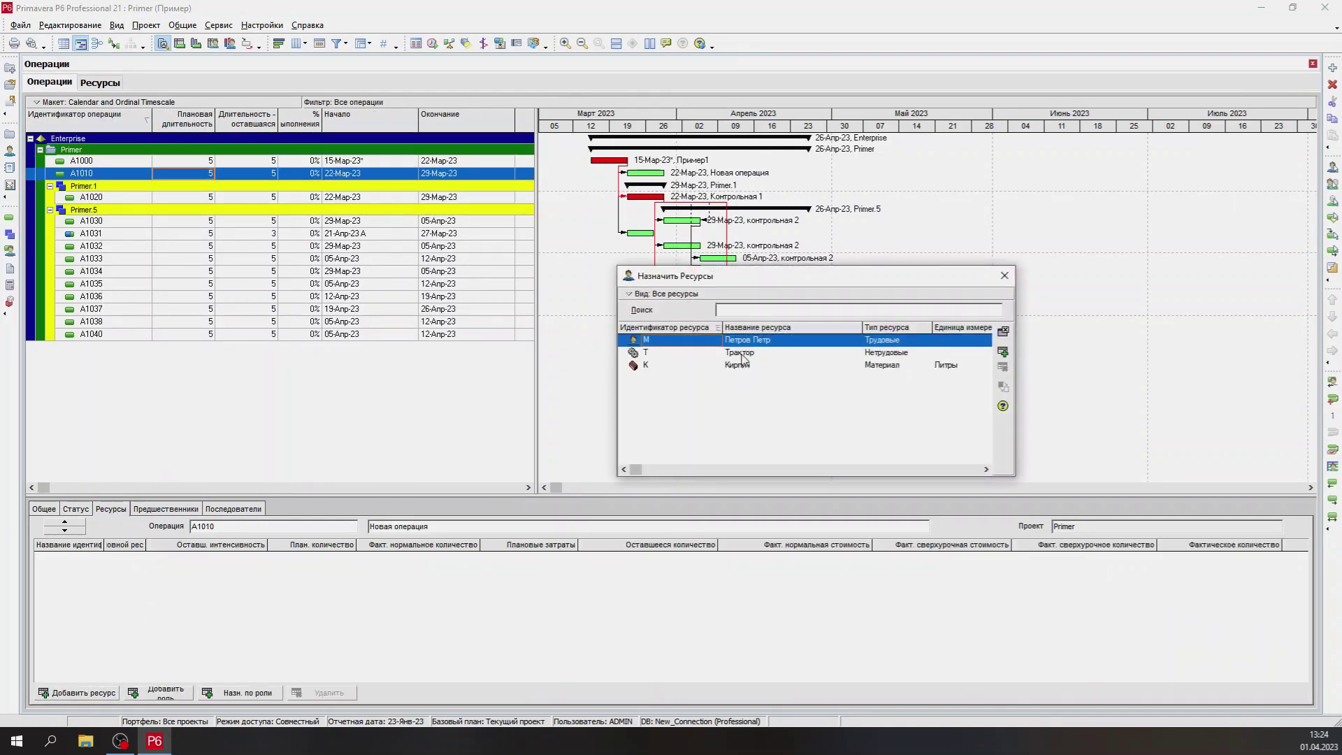
double_click(749, 343)
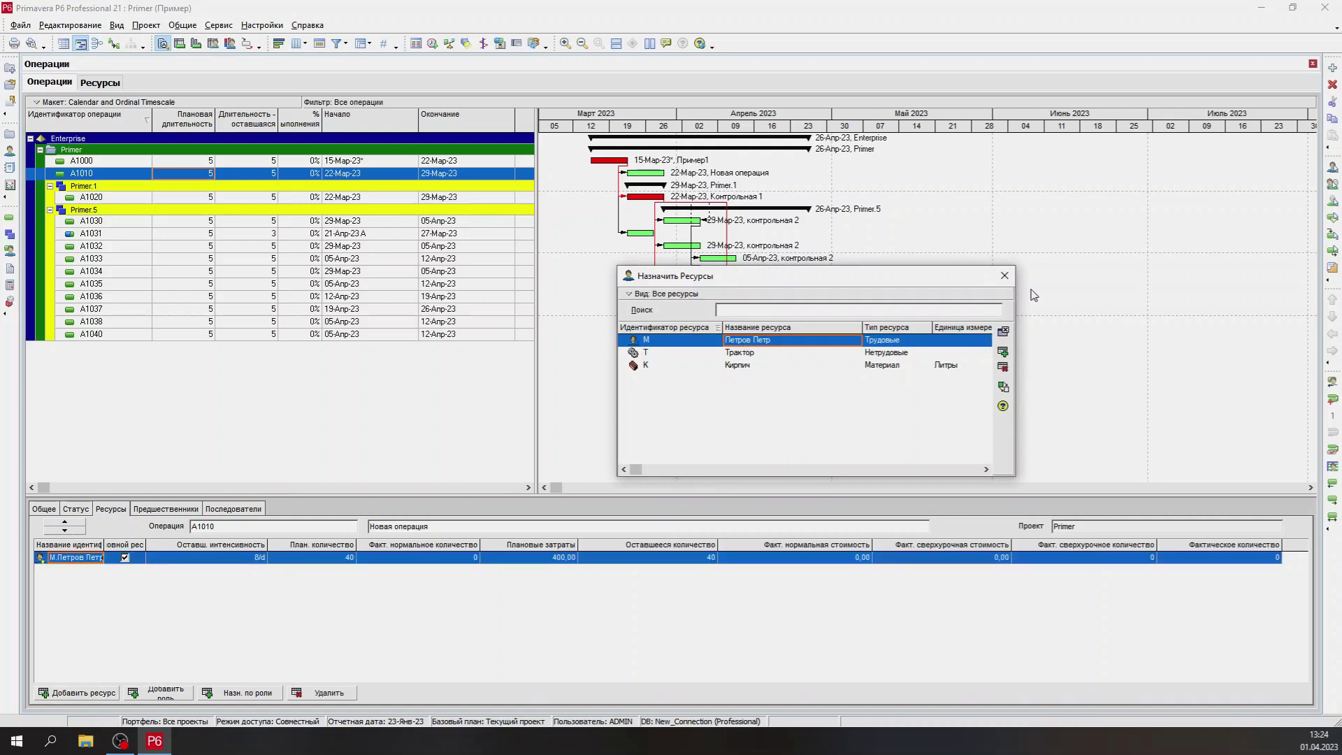
click(1005, 276)
Step: Assign the Трактор resource to activity A1020
click(128, 197)
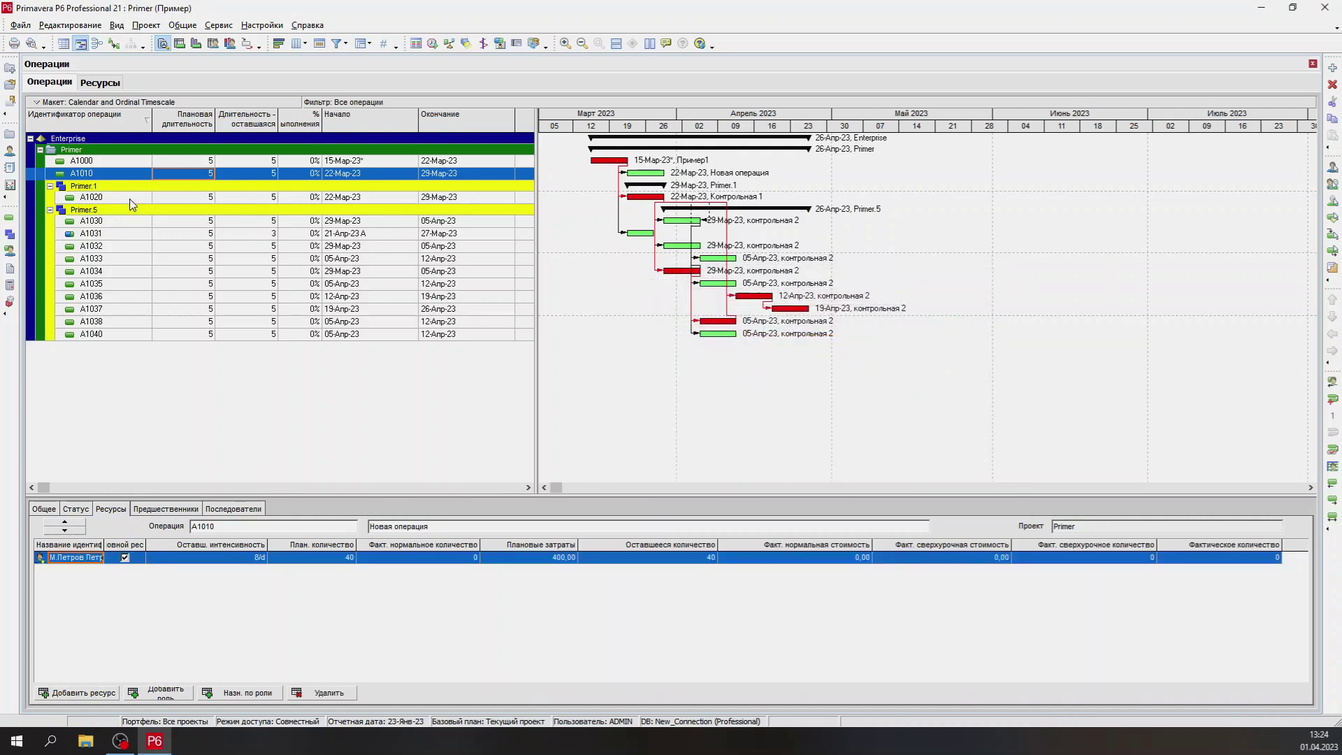
click(110, 692)
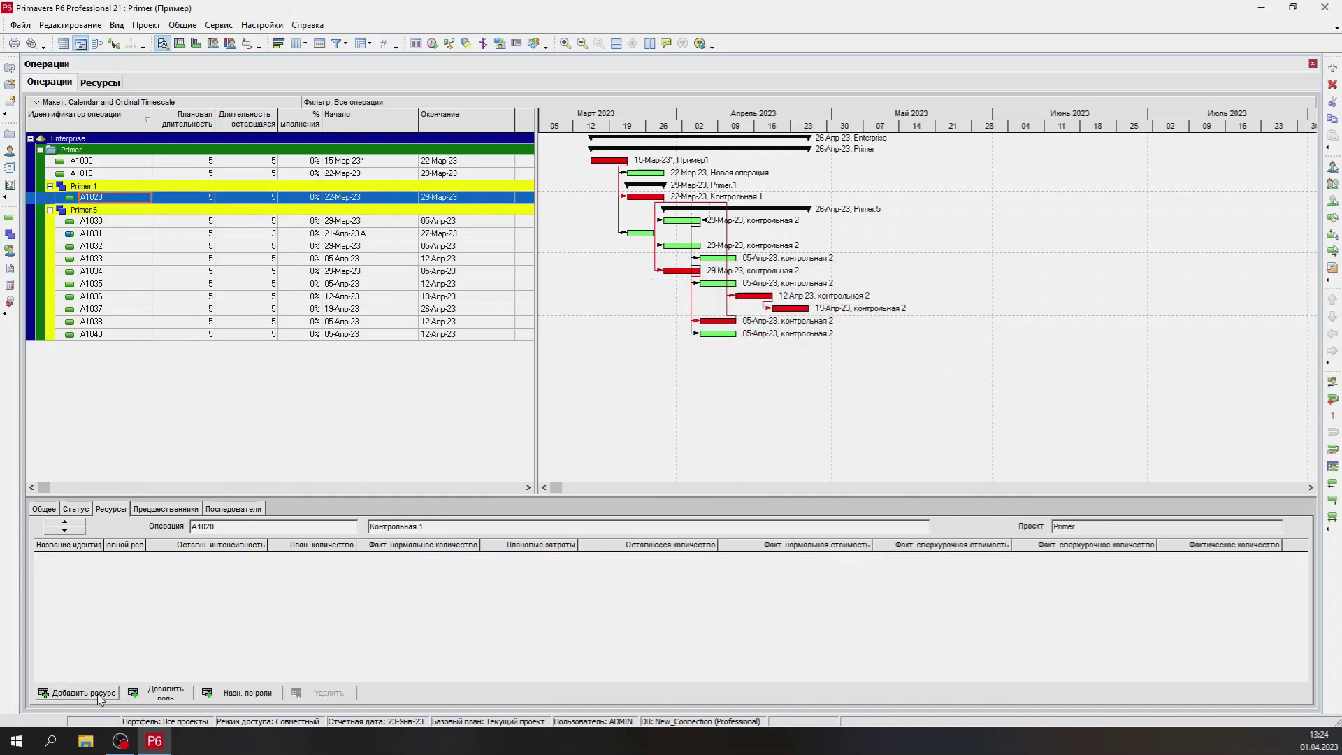
double_click(796, 355)
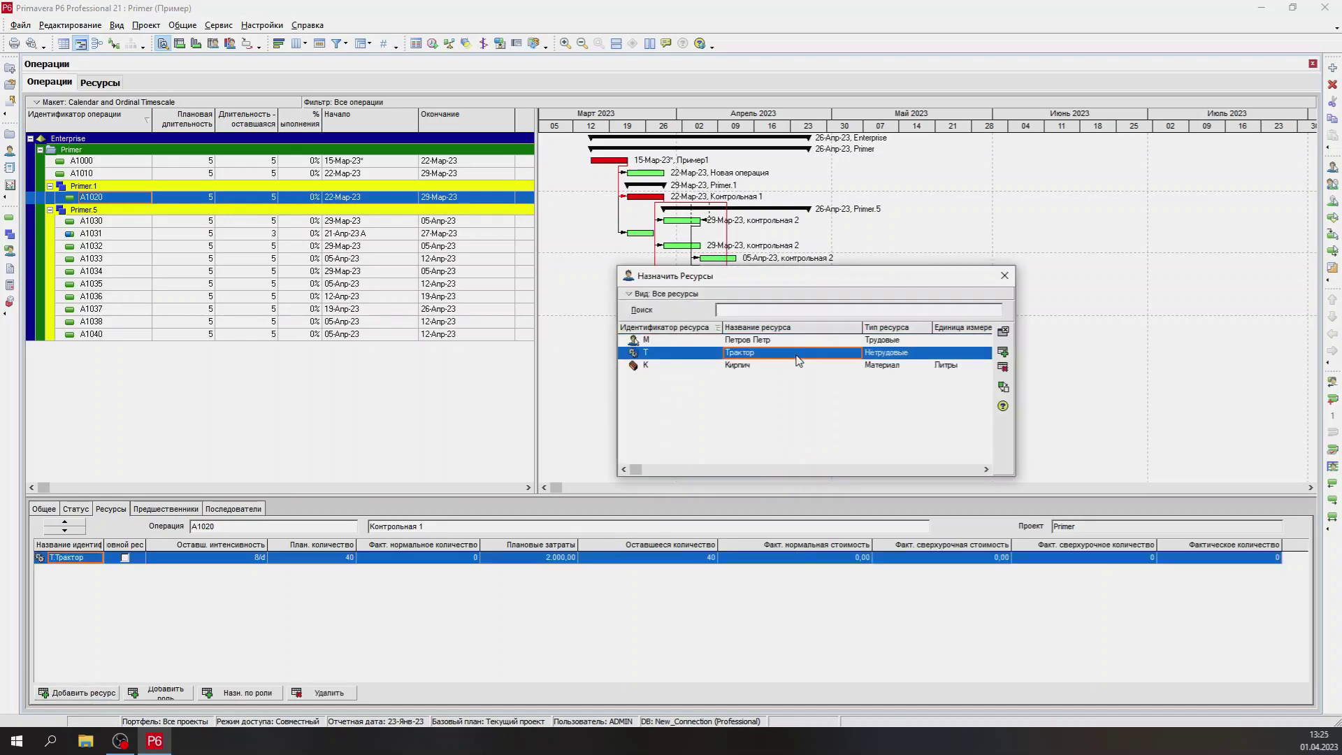
Step: Assign the Кирпич material resource to activity A1030
click(1004, 277)
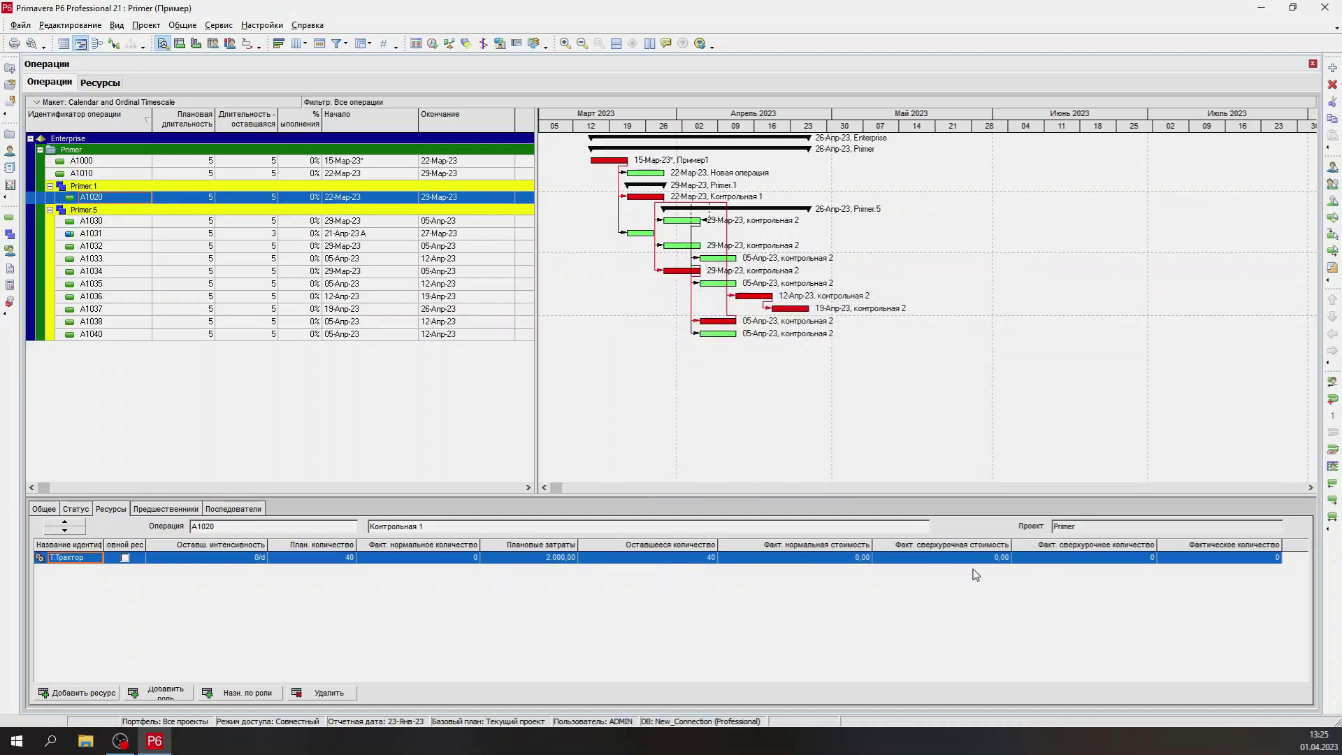
click(250, 222)
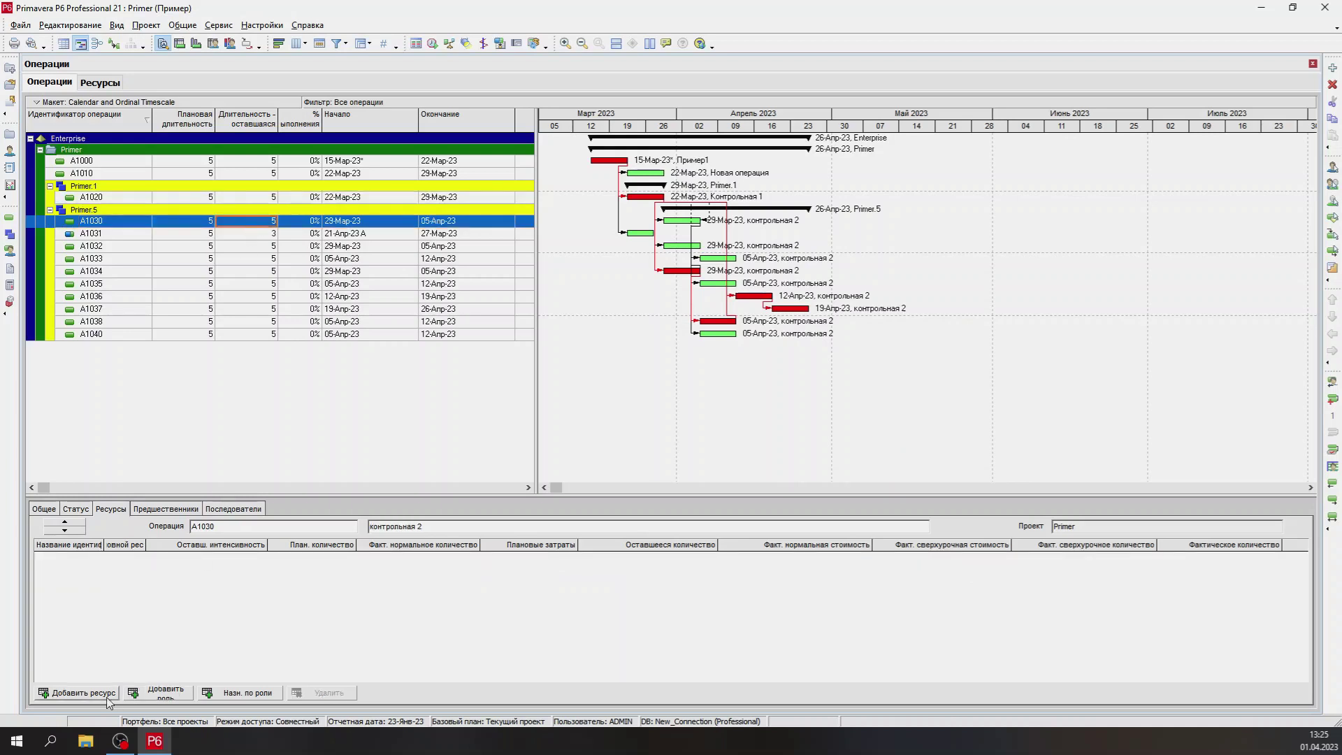
click(74, 695)
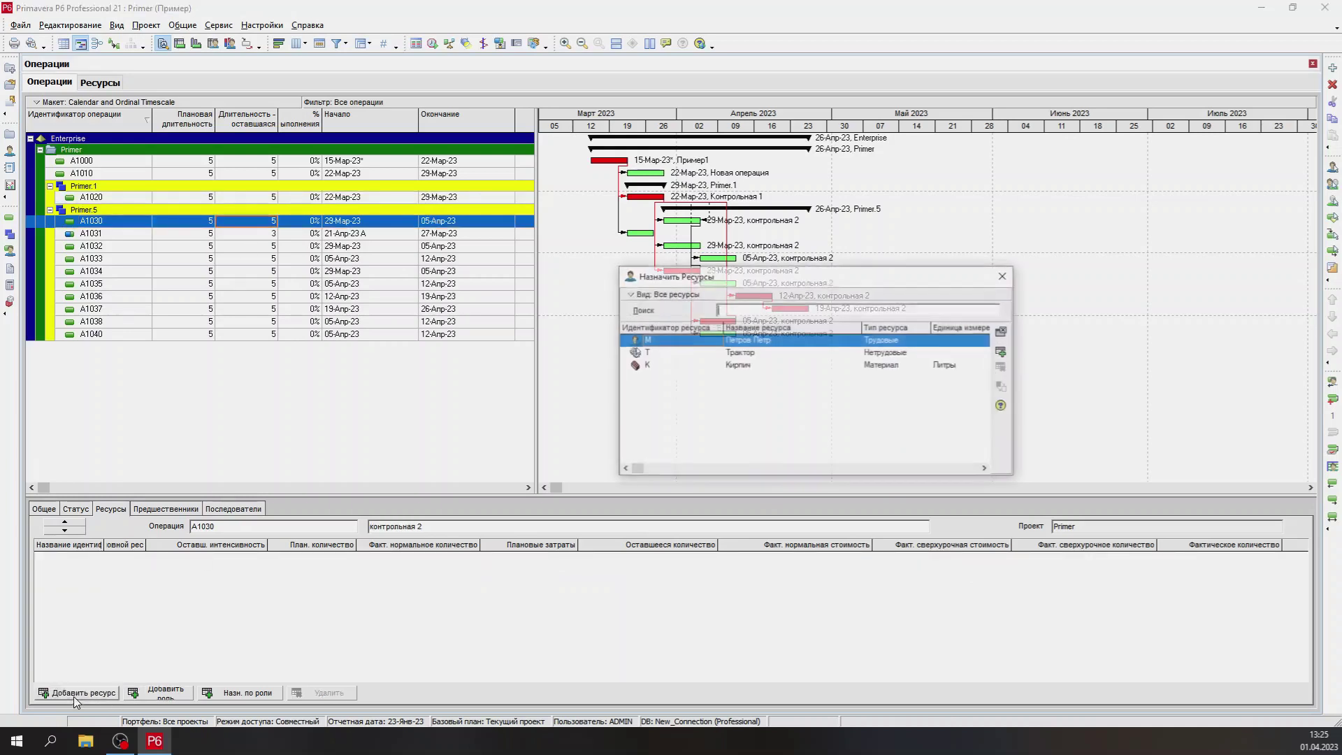
click(737, 366)
double_click(739, 367)
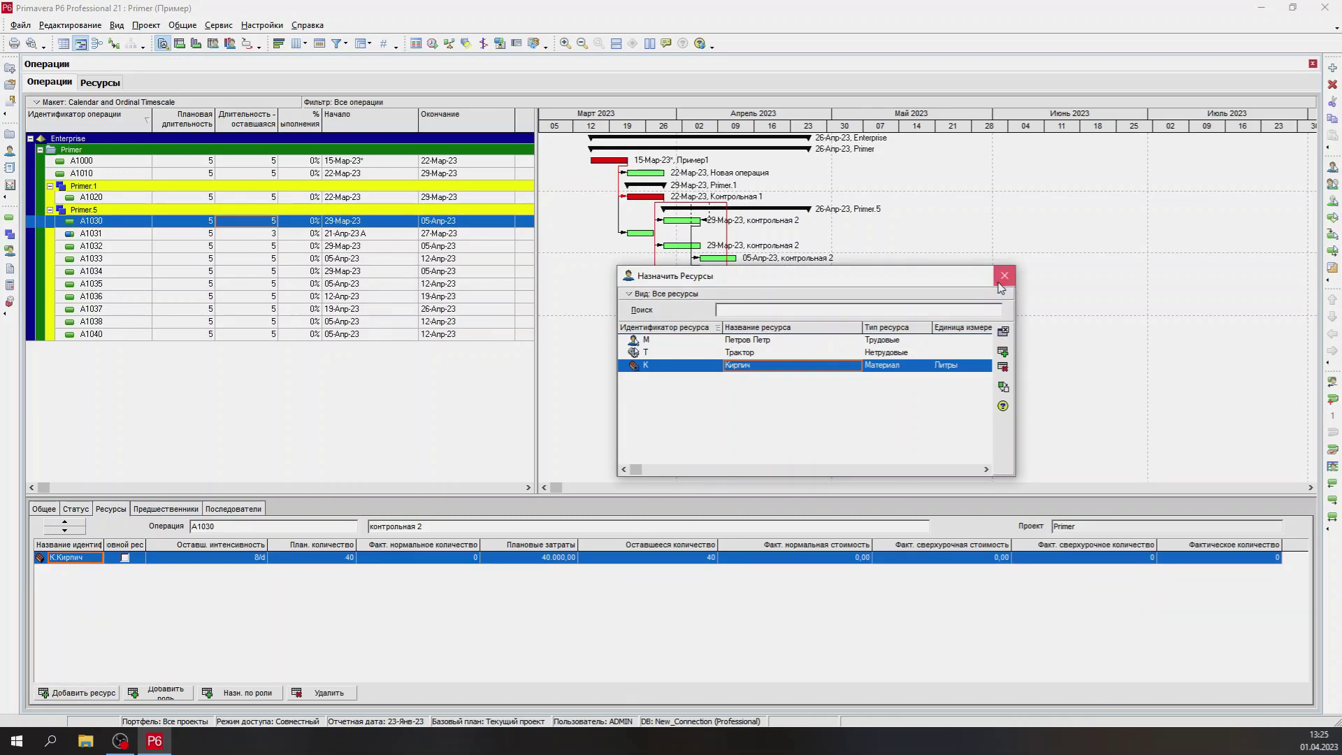
click(1004, 276)
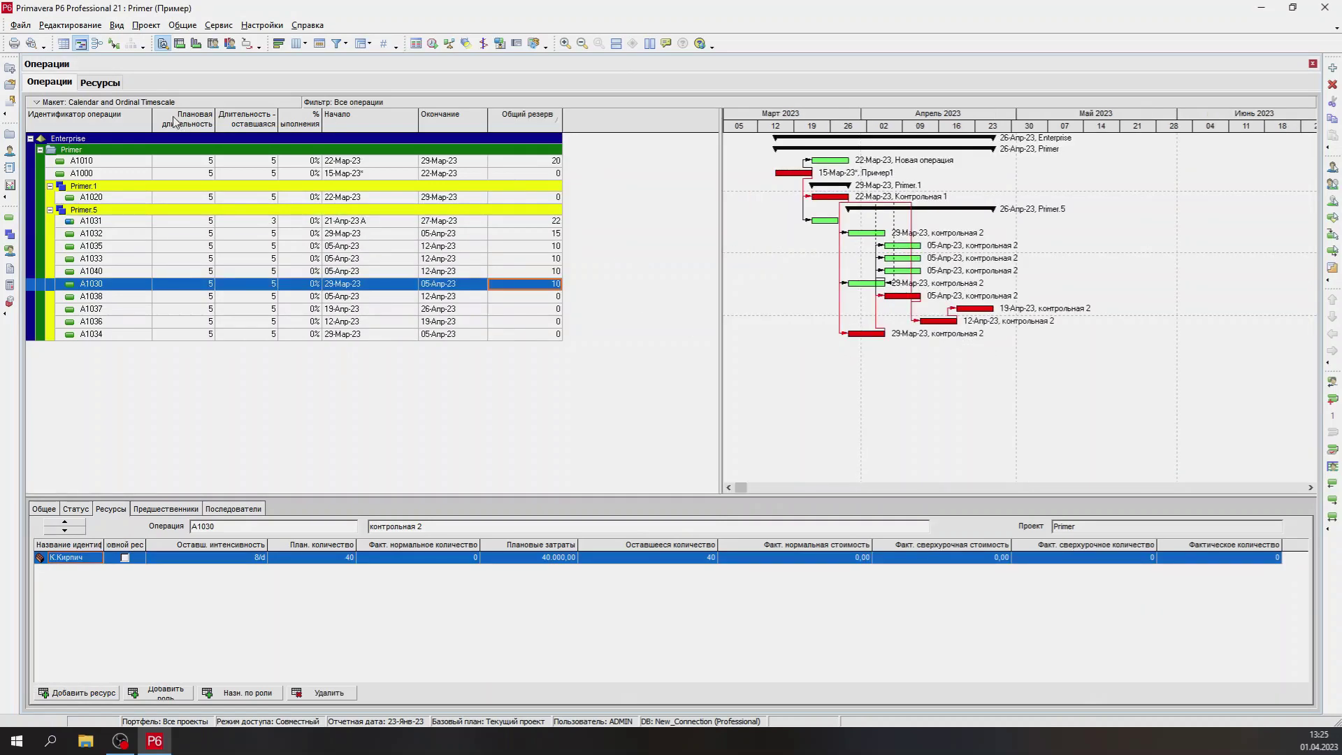
Step: Add the Плановая общая стоимость column from the Стоимости group after Общий резерв in the activity table
right_click(608, 126)
click(655, 335)
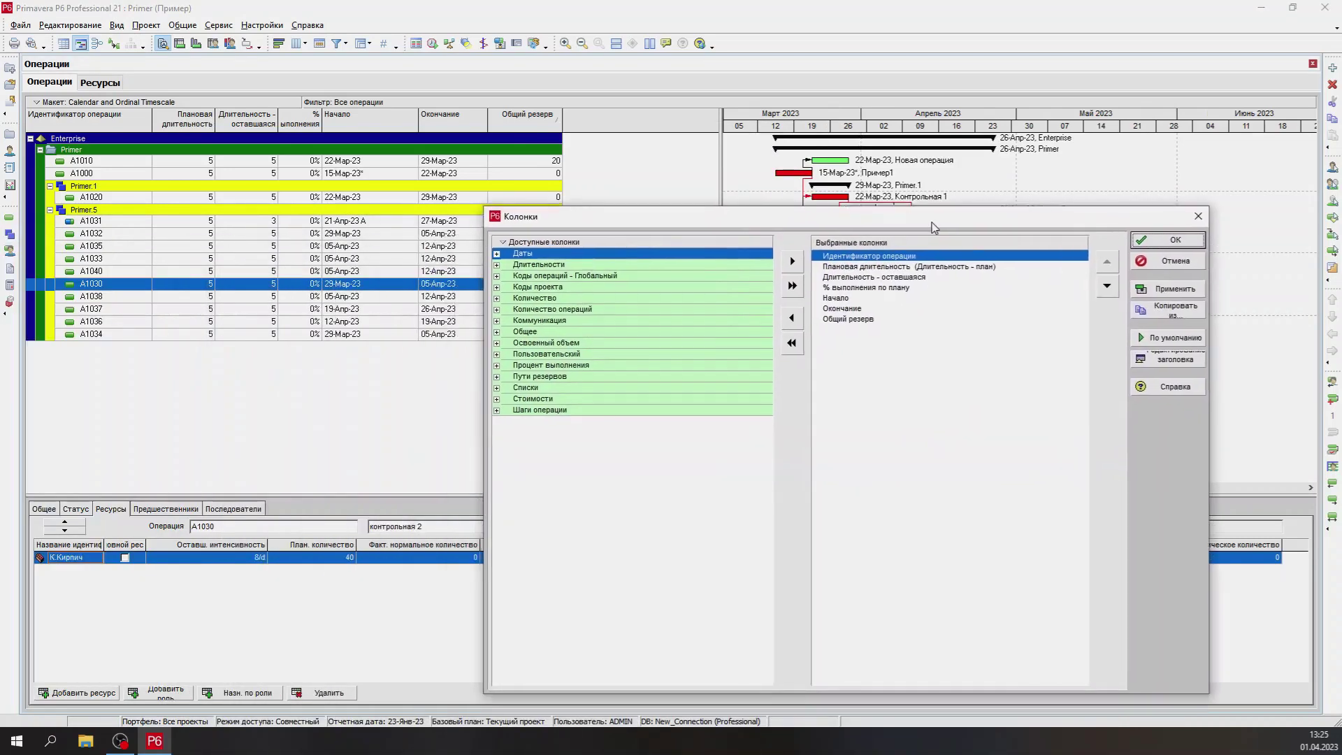
click(498, 399)
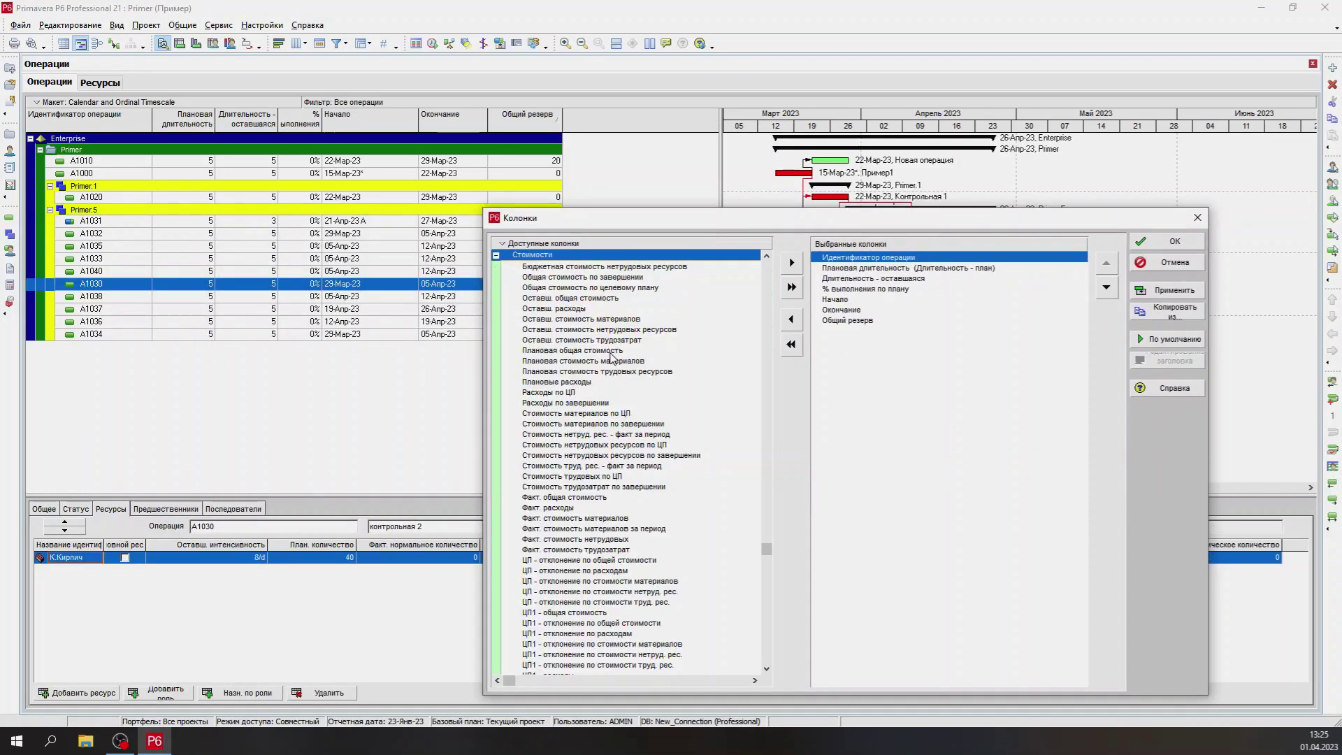
click(617, 351)
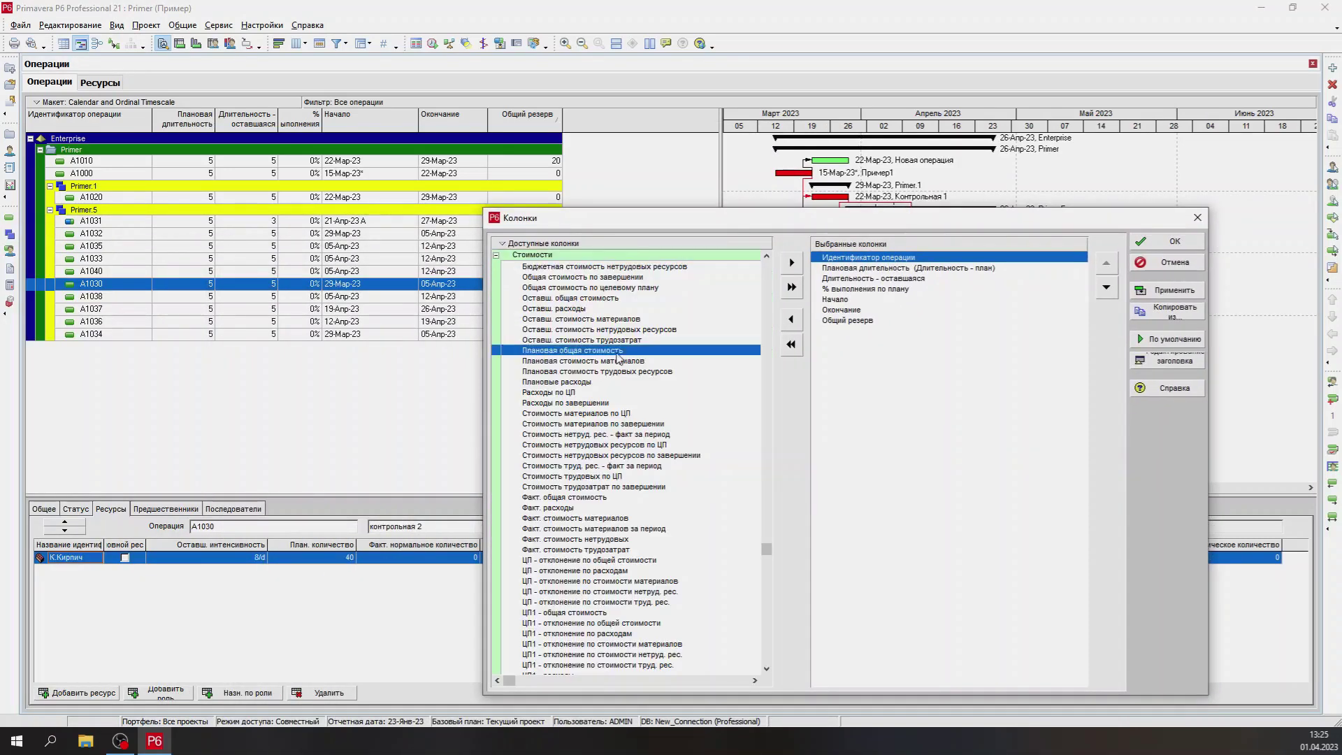
click(854, 321)
double_click(683, 351)
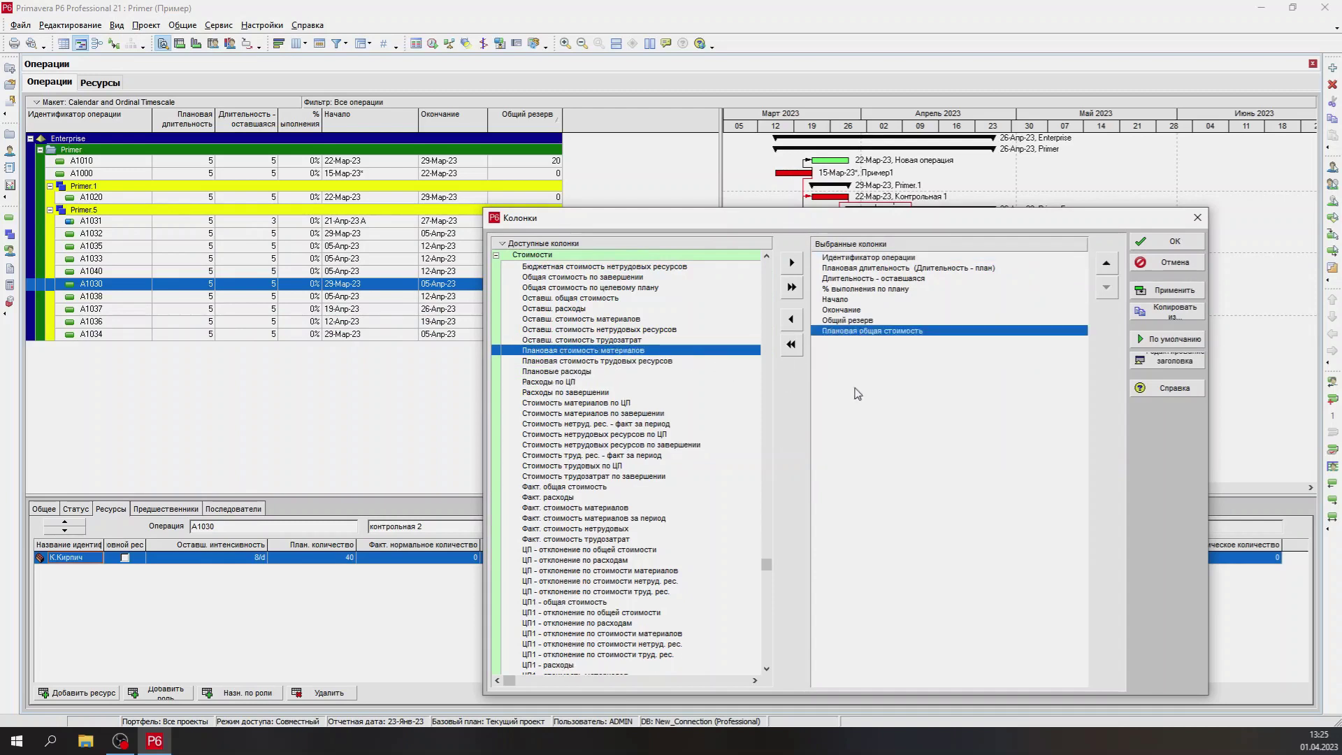
click(1175, 291)
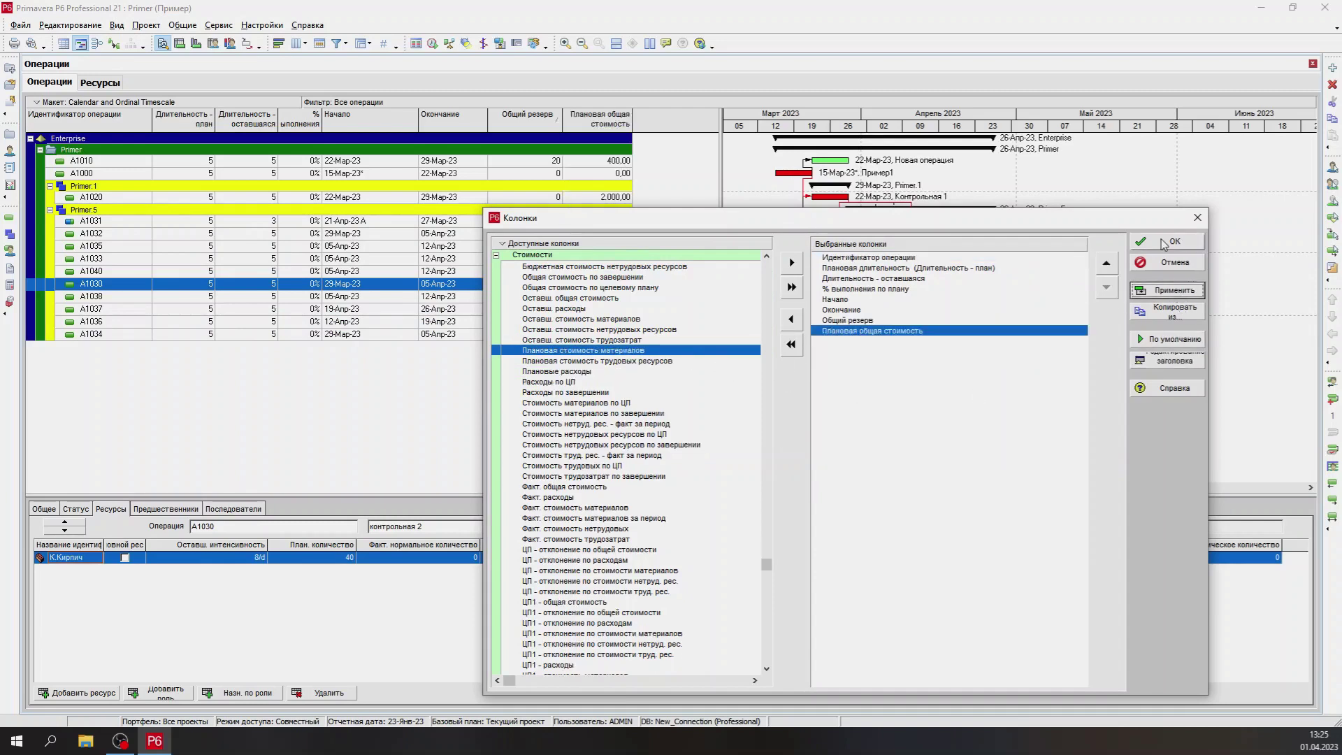
click(1198, 217)
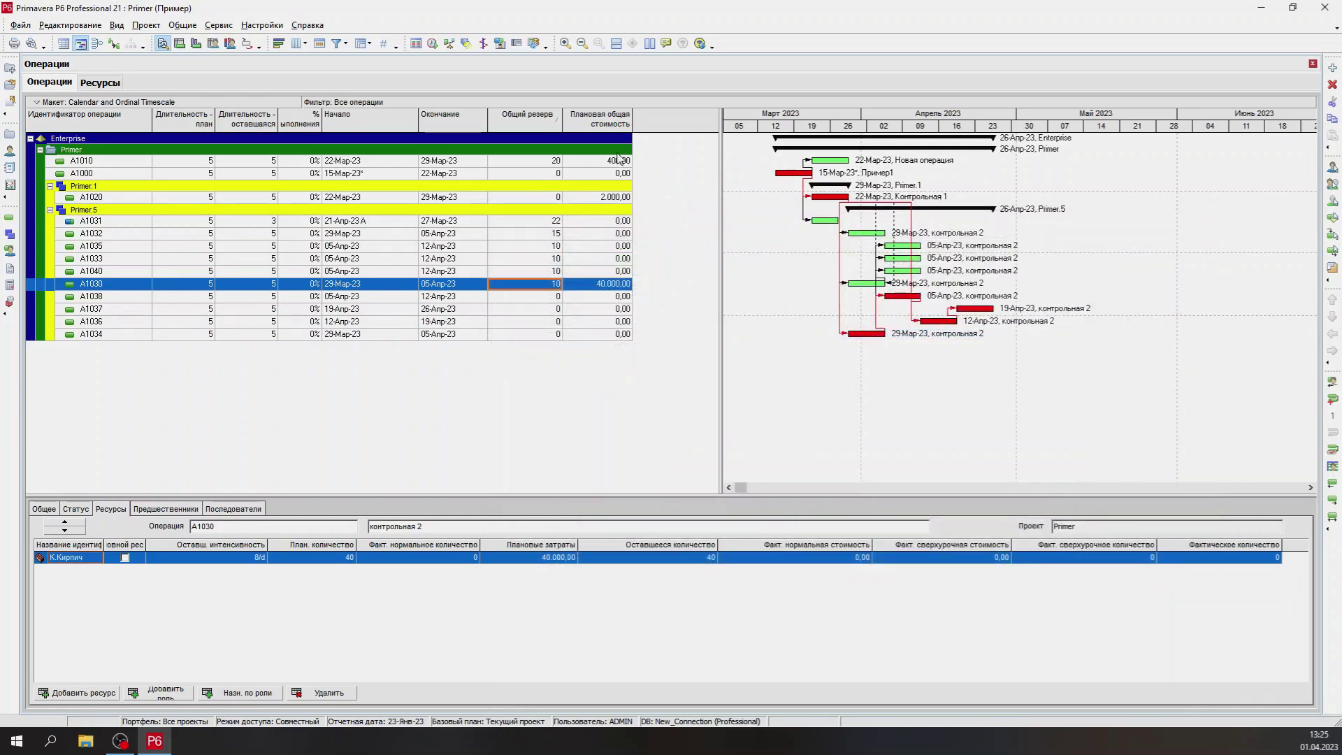